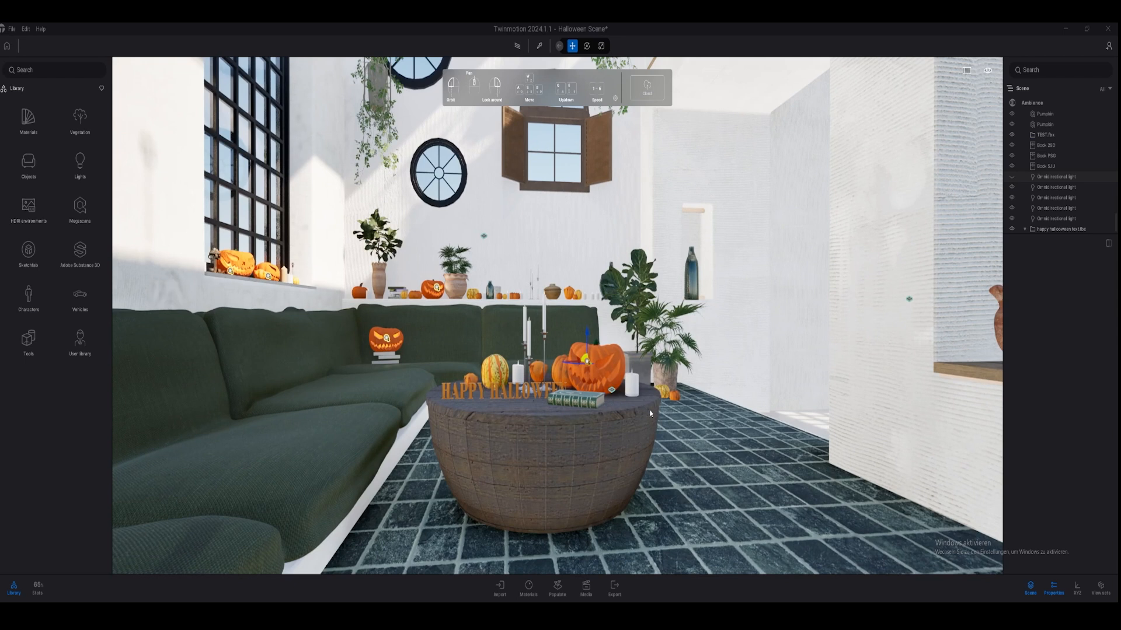
Create a first image in the media dock and frame the pumpkin table in front of the green sofa
mouse_move(575, 430)
mouse_down()
mouse_move(634, 448)
mouse_move(563, 445)
mouse_move(578, 430)
mouse_up()
click(581, 591)
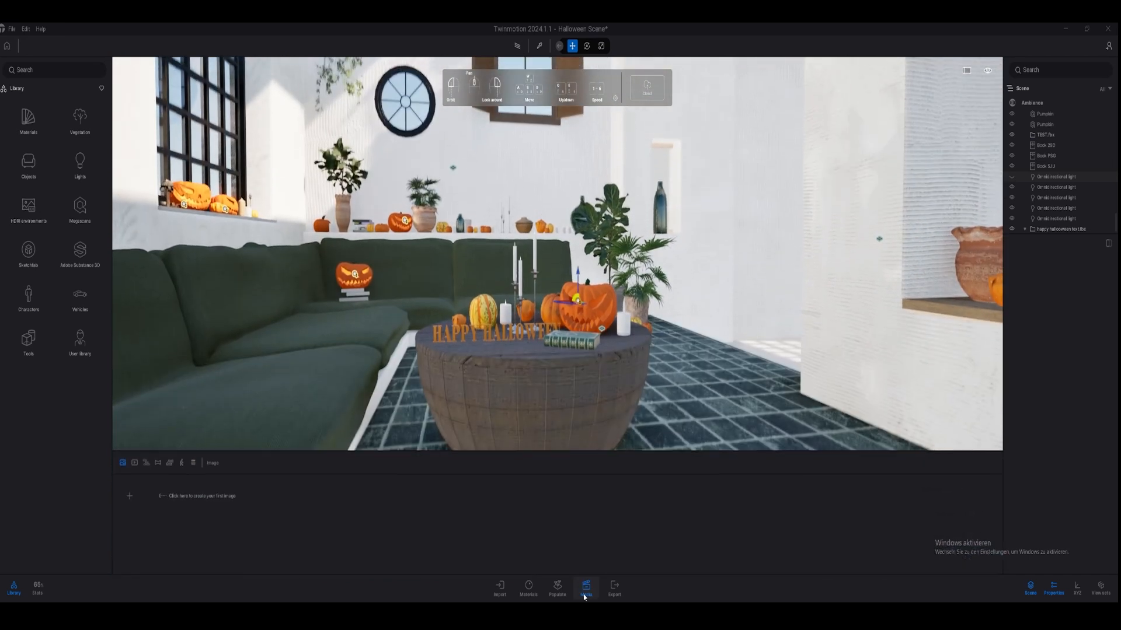
click(130, 493)
scroll(545, 360, up, 4)
drag(586, 395, 438, 434)
mouse_move(180, 480)
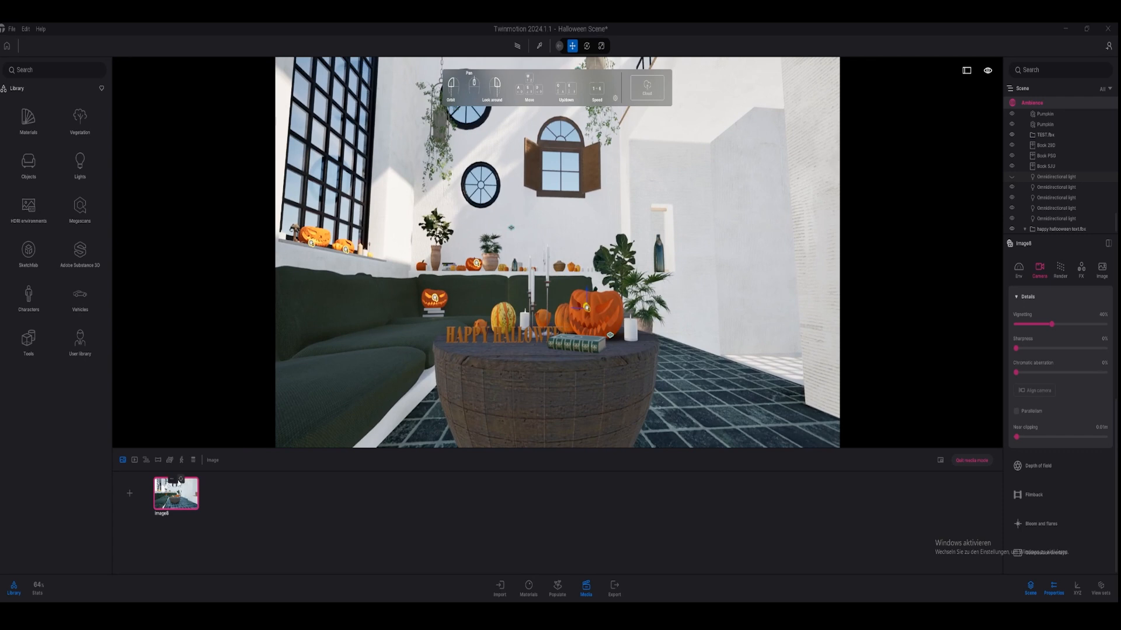
click(181, 480)
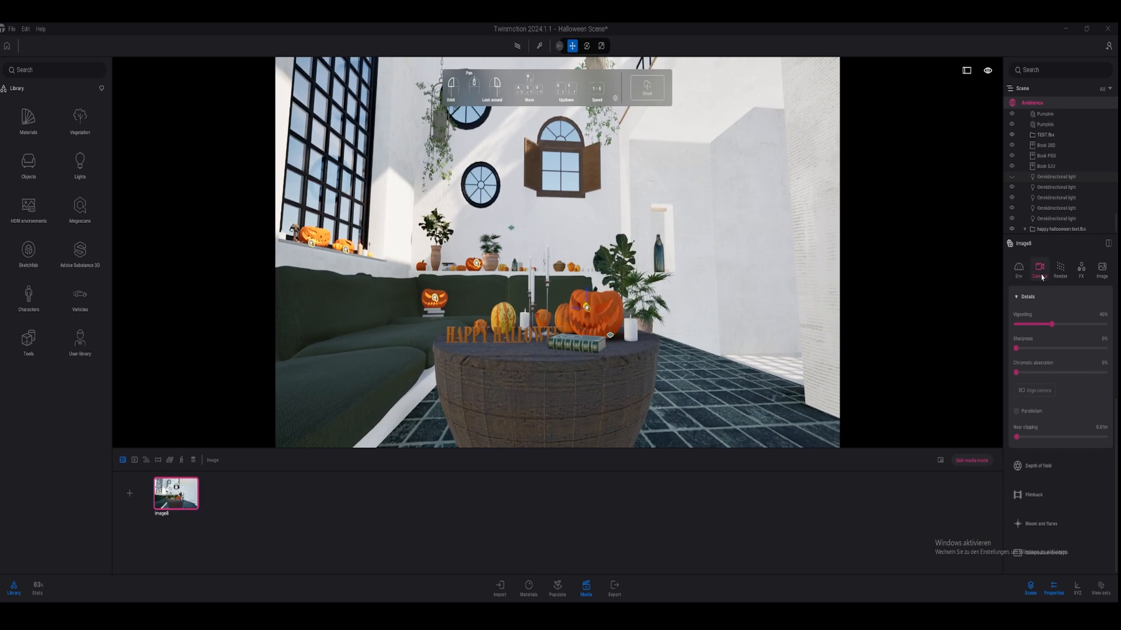
Increase the focal length of the image's camera lens for a tighter shot of the pumpkin table
scroll(1049, 390, up, 4)
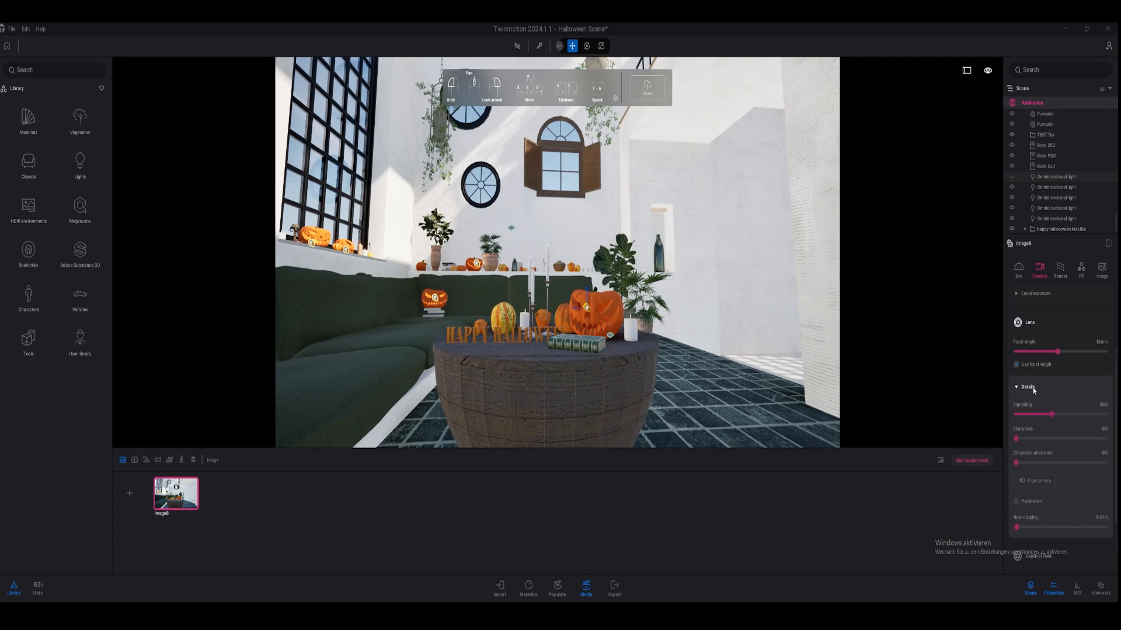
click(1029, 387)
drag(1057, 404, 1078, 403)
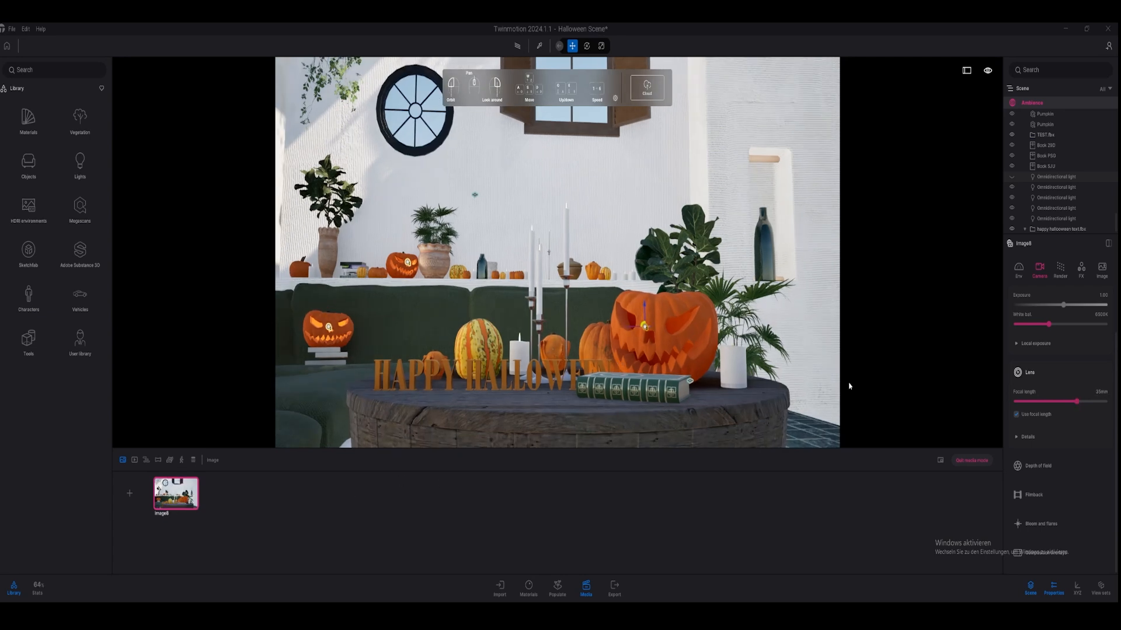
Enable Parallelism in the camera's lens details and adjust the framing of the table
click(1031, 445)
scroll(1052, 438, down, 2)
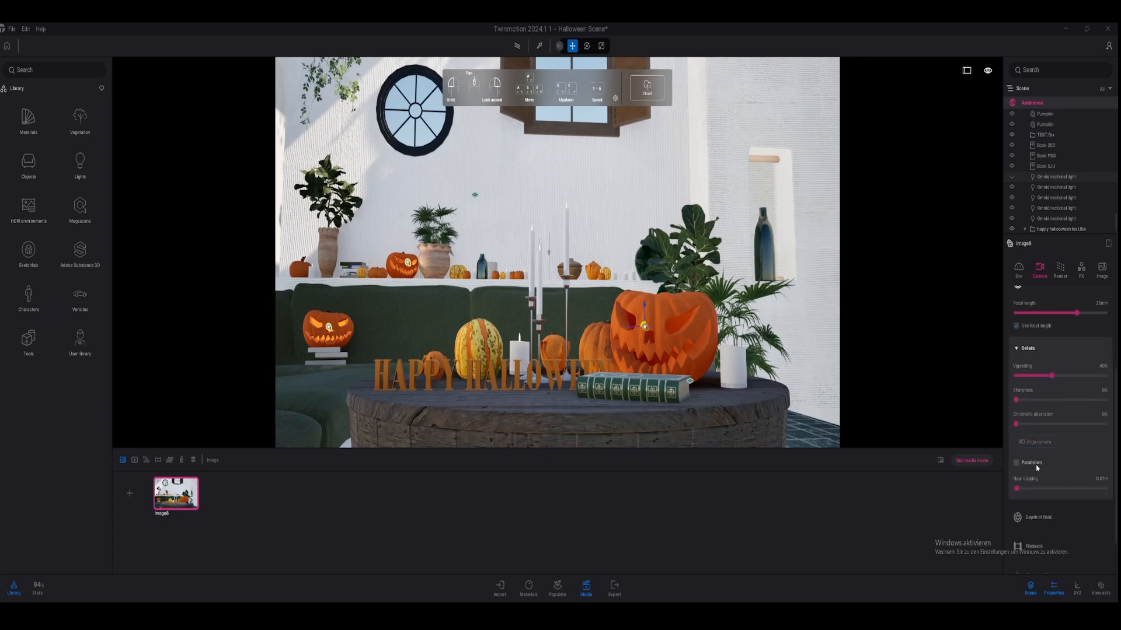
click(1033, 463)
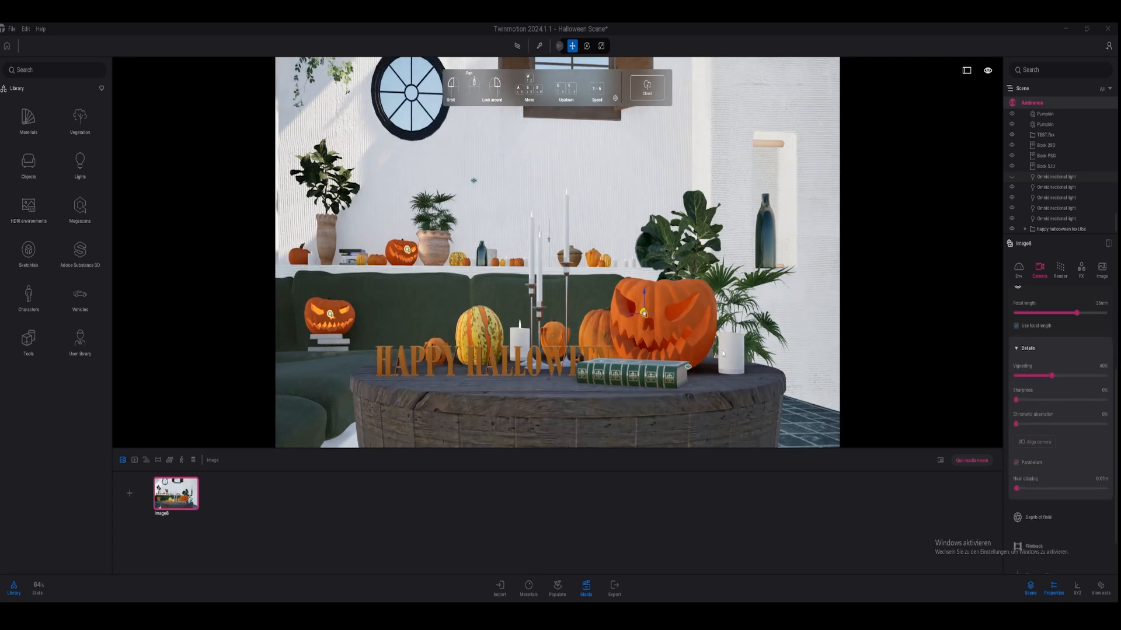
mouse_move(722, 355)
middle_down()
mouse_move(723, 384)
mouse_move(723, 319)
mouse_move(722, 380)
mouse_move(720, 354)
middle_up()
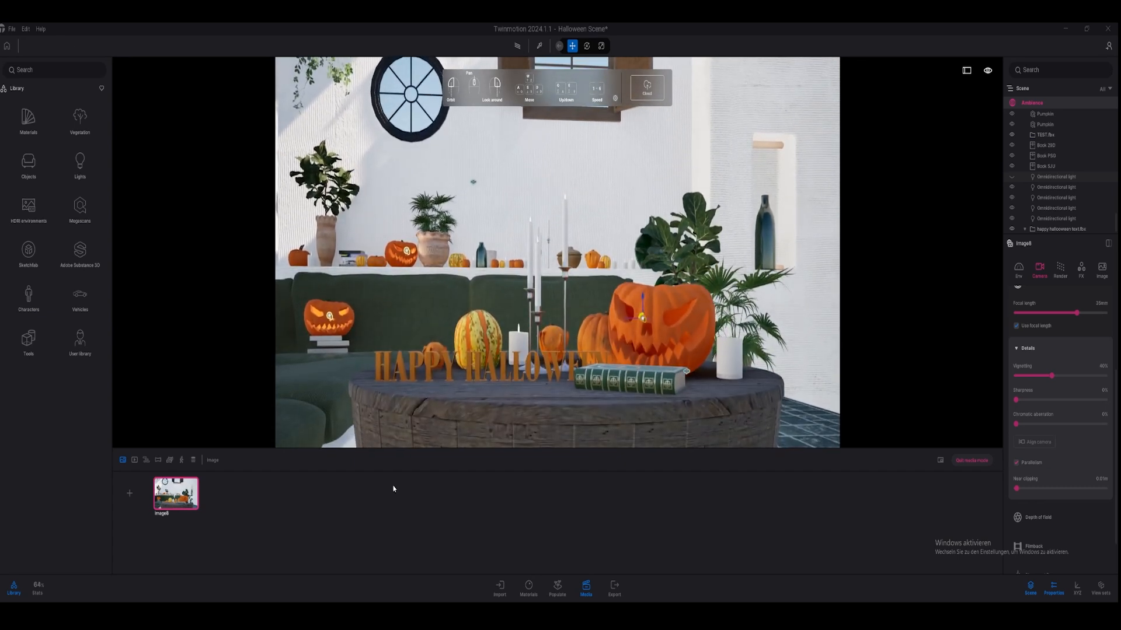
Preview the framed shot with the Path Tracer and return to real-time rendering
click(518, 48)
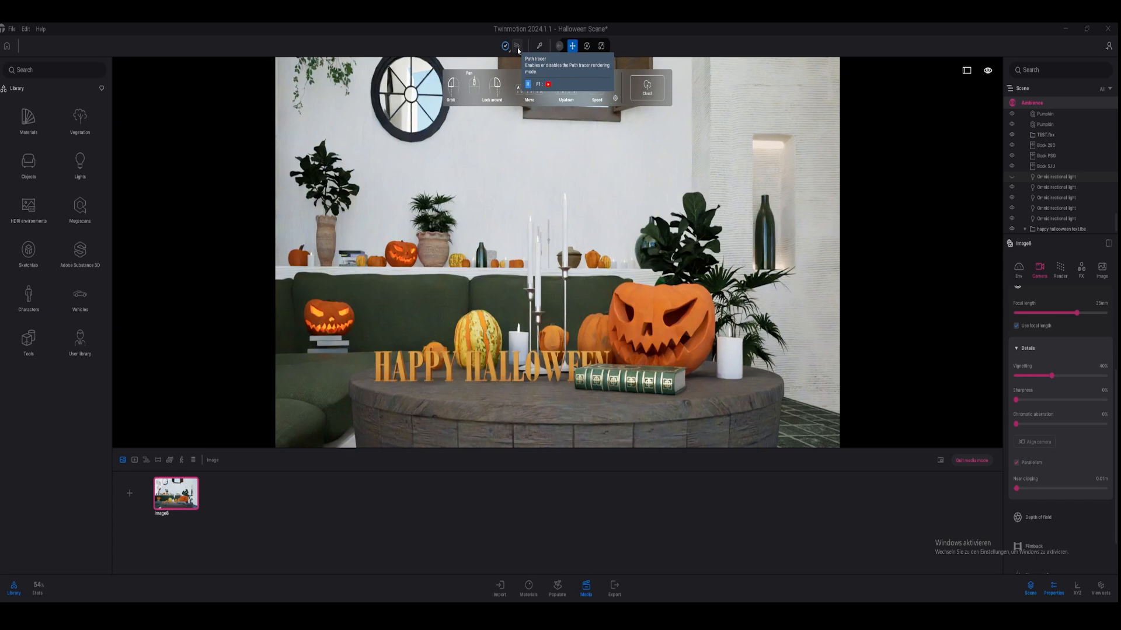
click(517, 48)
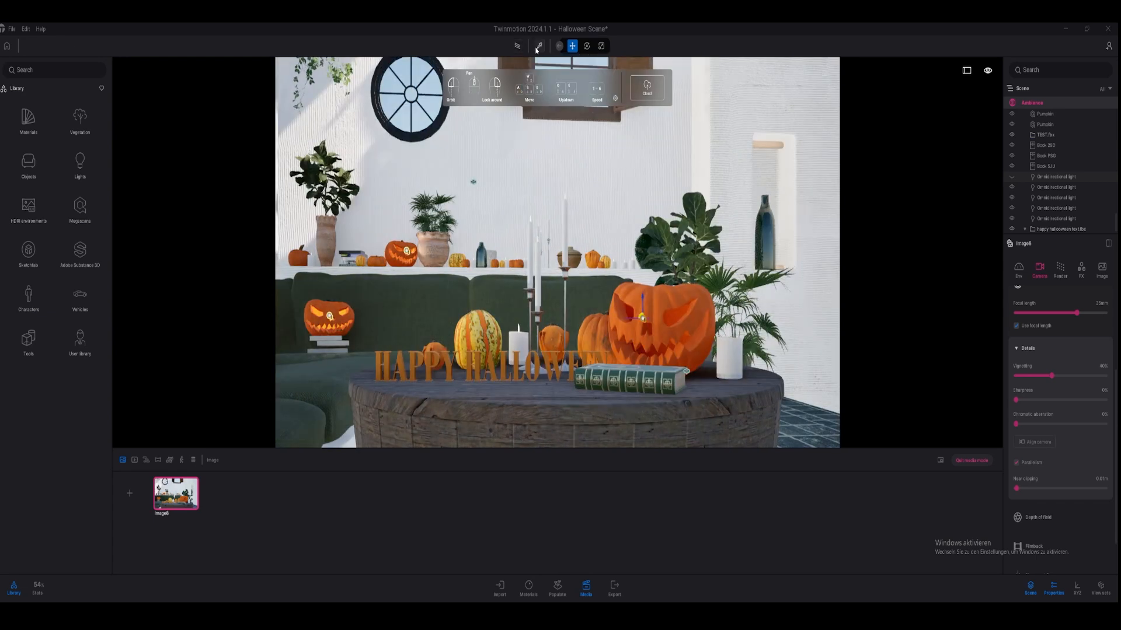
Pick the candle wax material on the table and set its emissive intensity to 20 nit
click(538, 49)
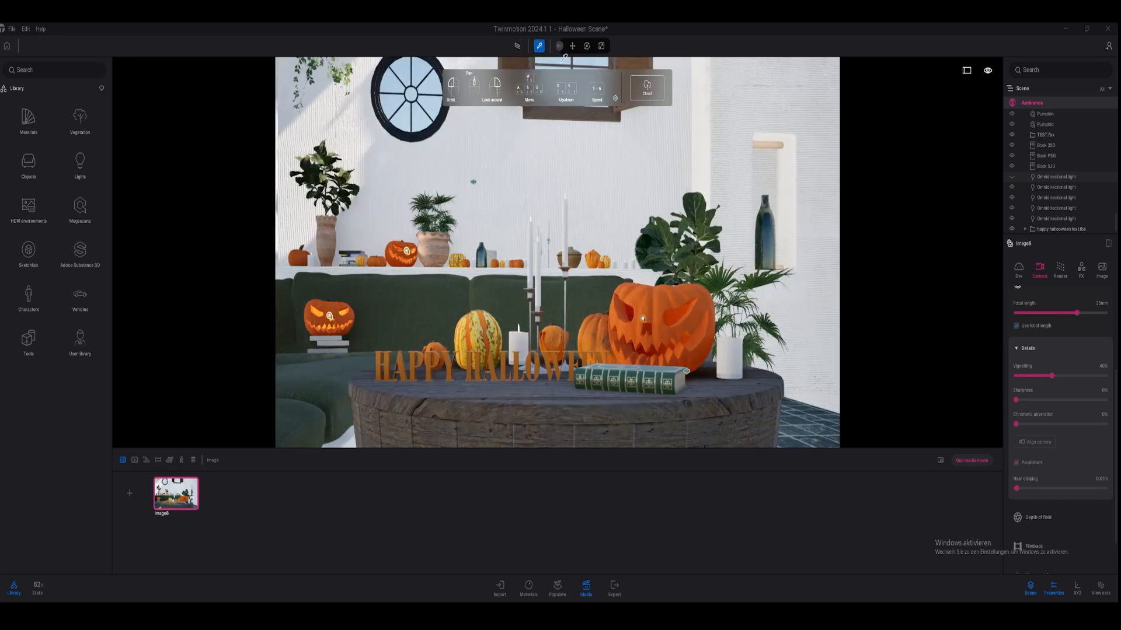
click(736, 343)
scroll(1068, 404, down, 5)
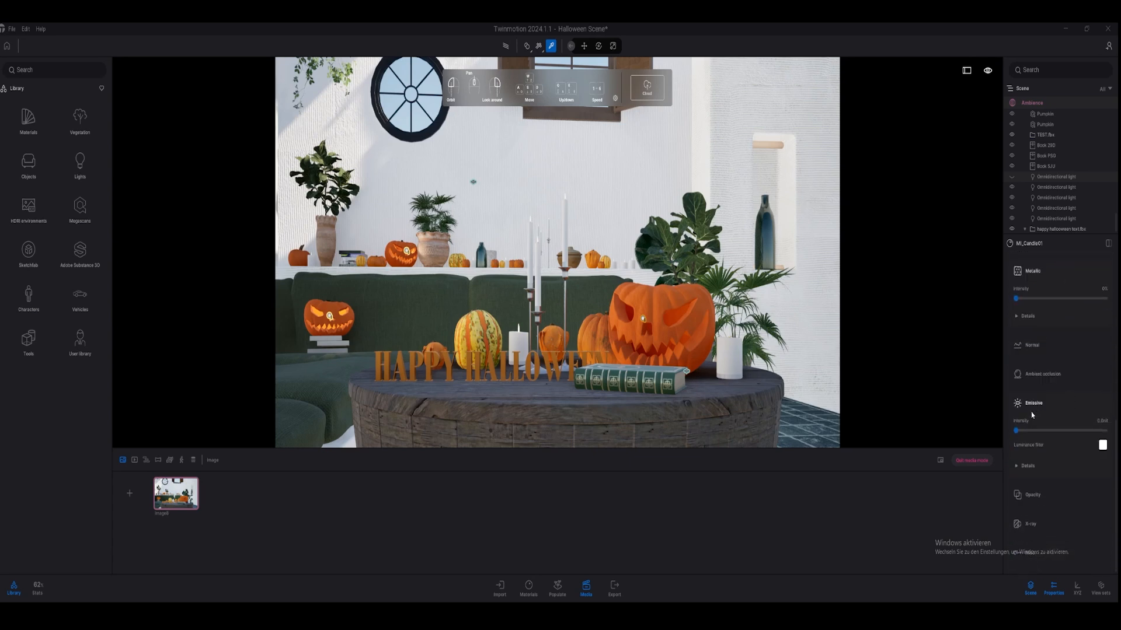
click(1101, 421)
text(20)
key(Return)
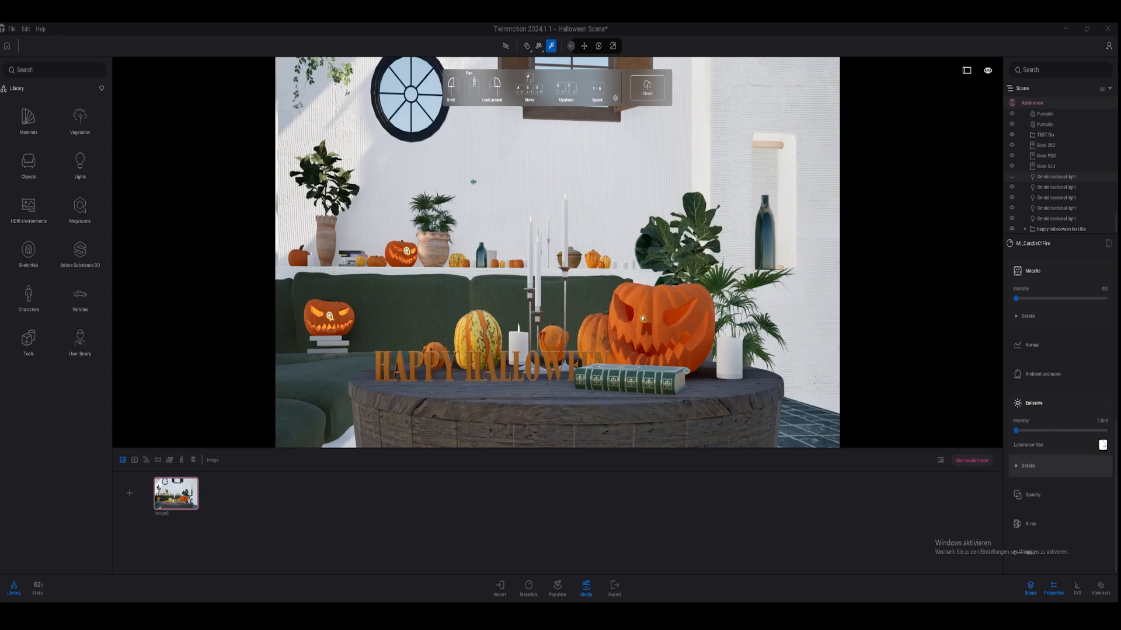
Set the emissive intensity of the candle flame material to 800 nit
click(1097, 421)
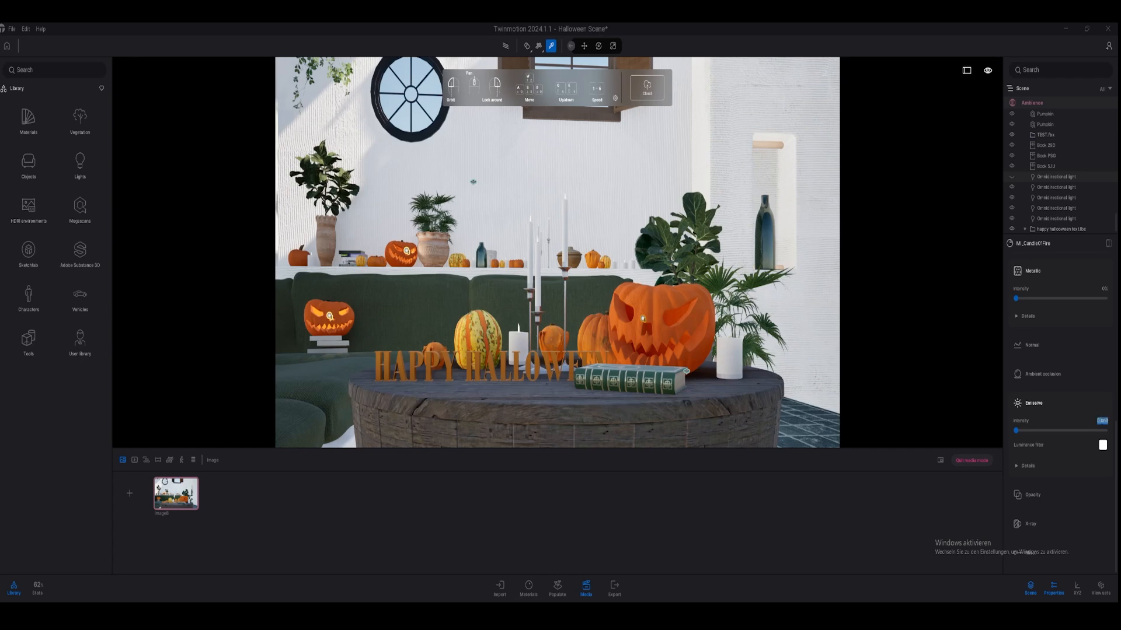
text(00.0)
key(Return)
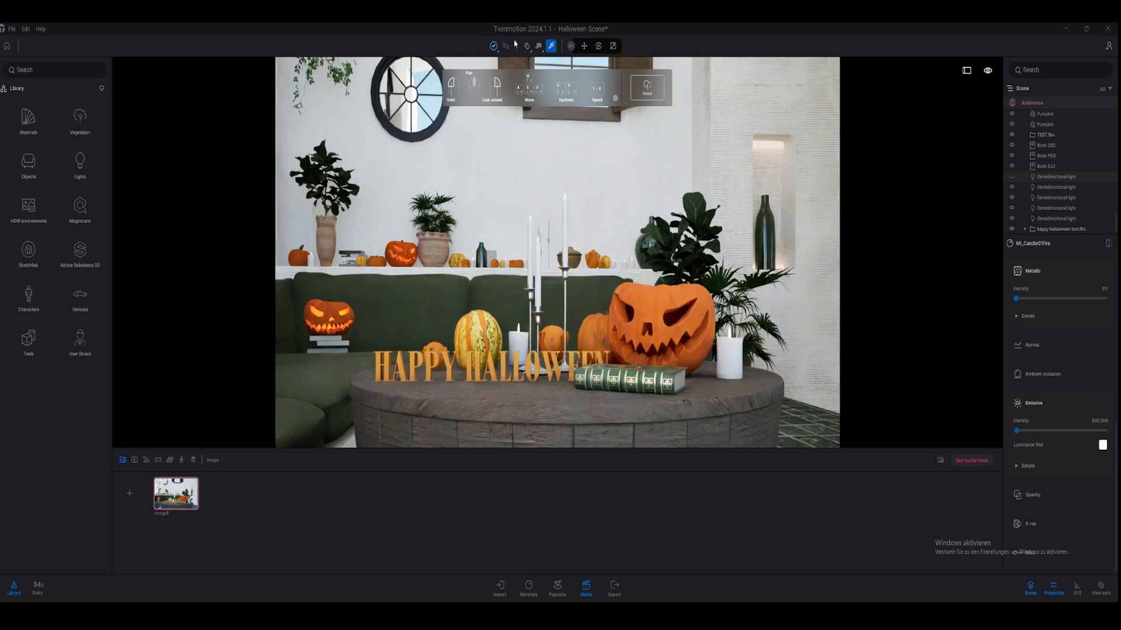
click(189, 497)
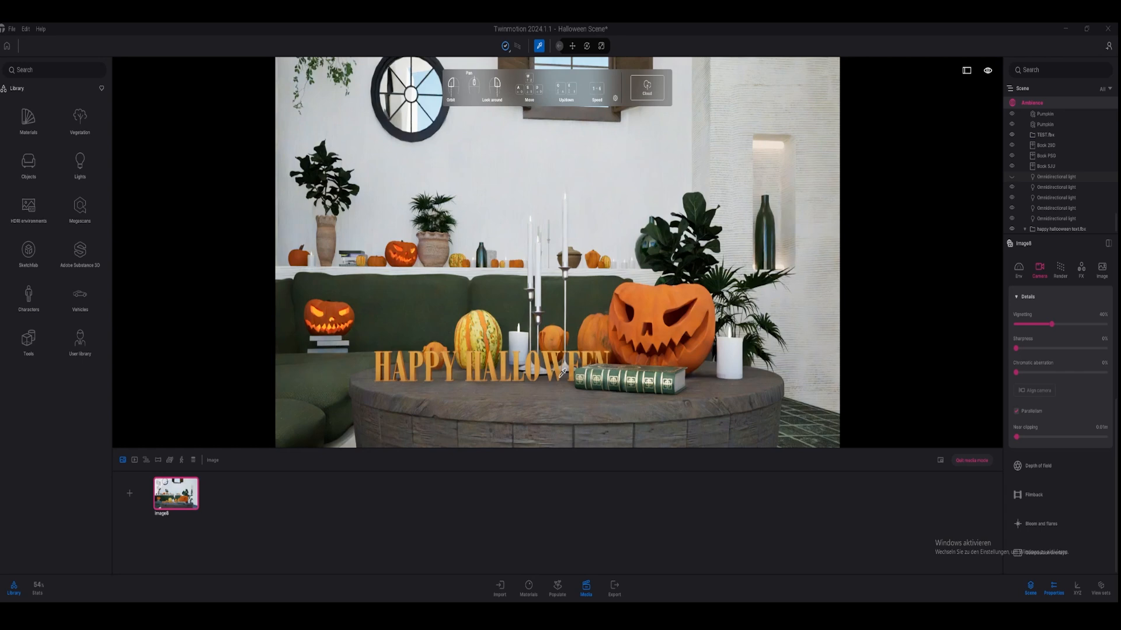
Pick the Bronze material of the HAPPY HALLOWEEN lettering and set its emissive intensity to 400 nit
click(453, 367)
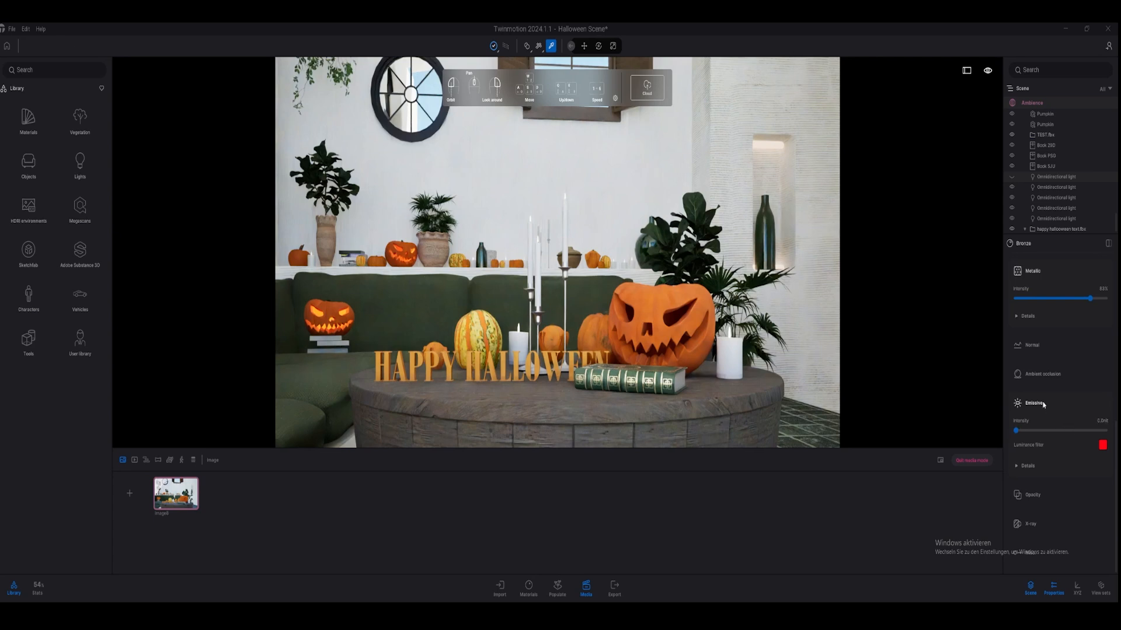
click(1102, 421)
text(400)
key(Return)
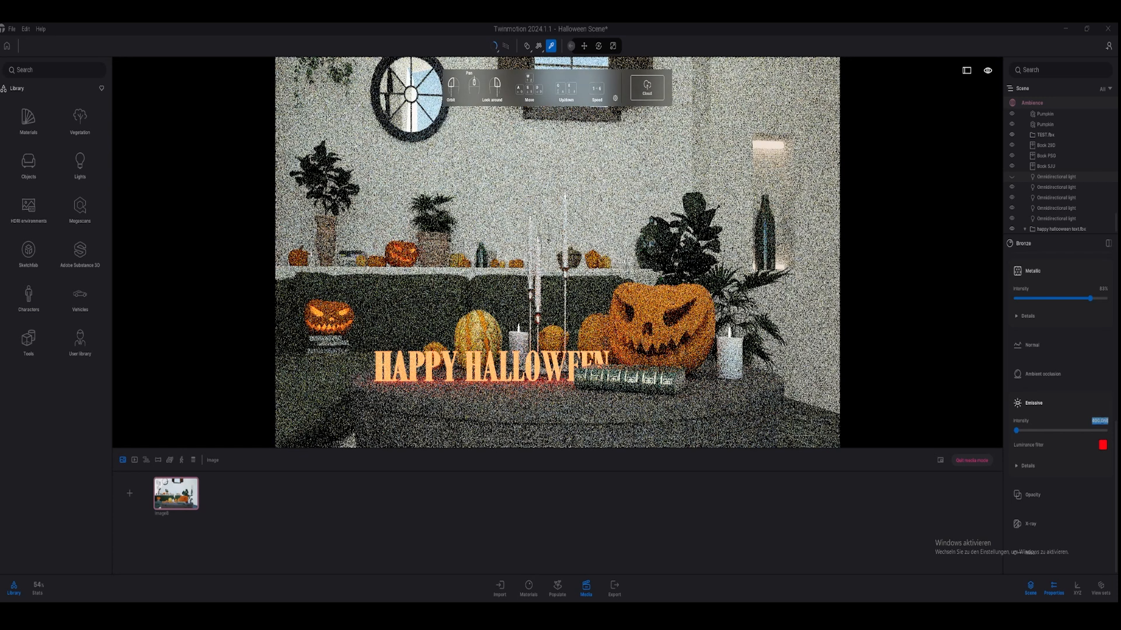
scroll(1037, 403, up, 5)
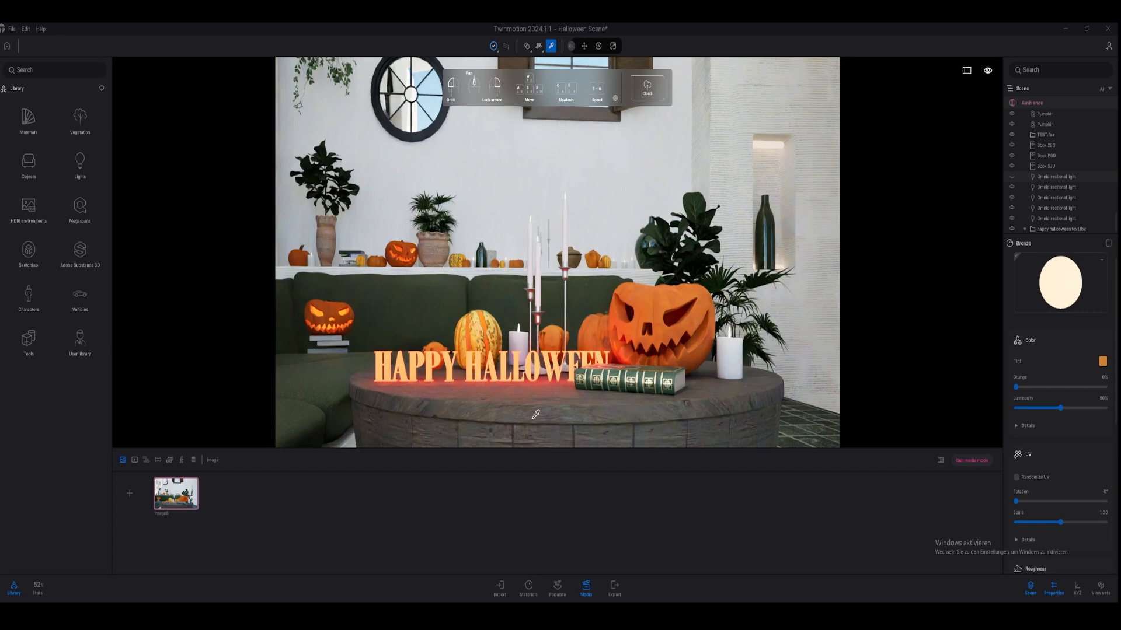
Set the image camera's exposure to 0.1
click(176, 488)
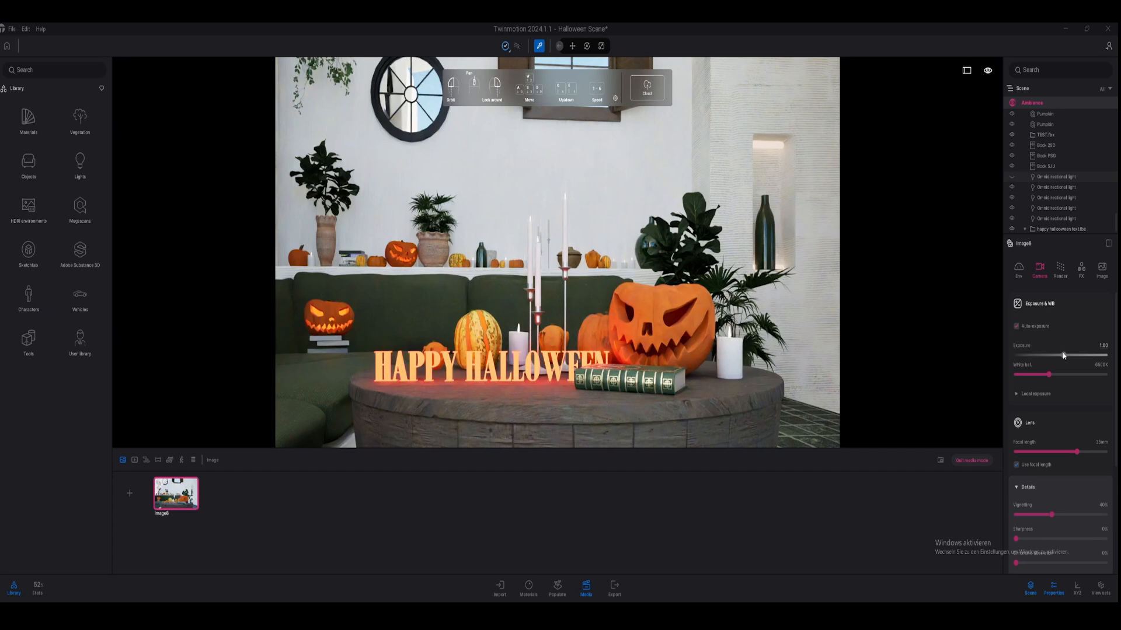
click(1103, 346)
text(0.1)
key(Return)
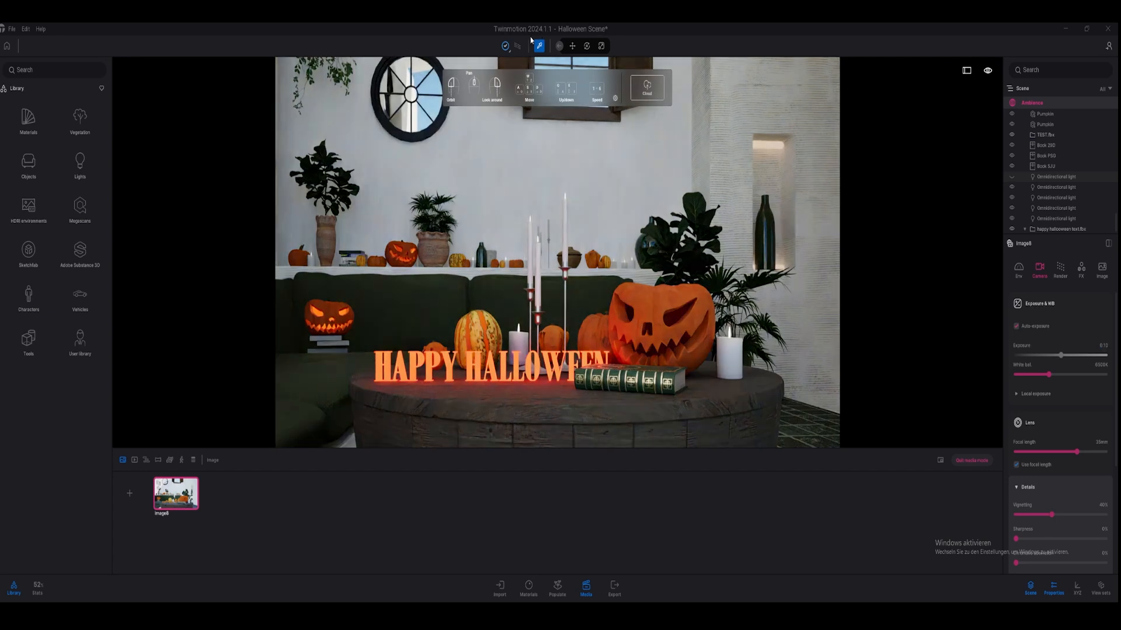
Show the hidden omnidirectional light inside the large carved pumpkin and select that light
click(573, 46)
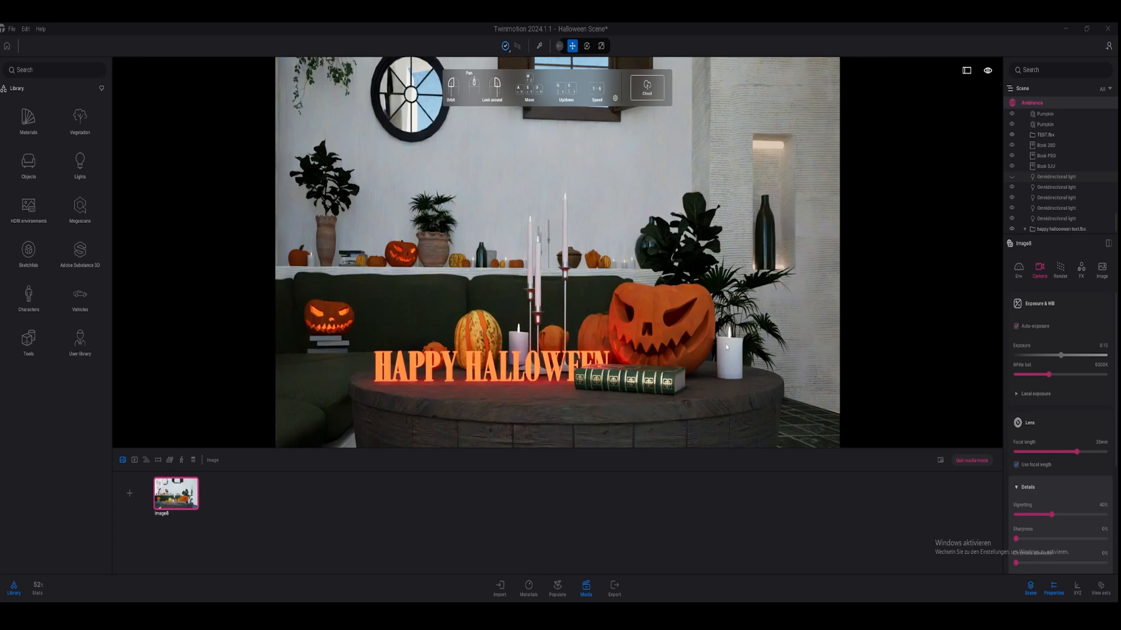
click(662, 309)
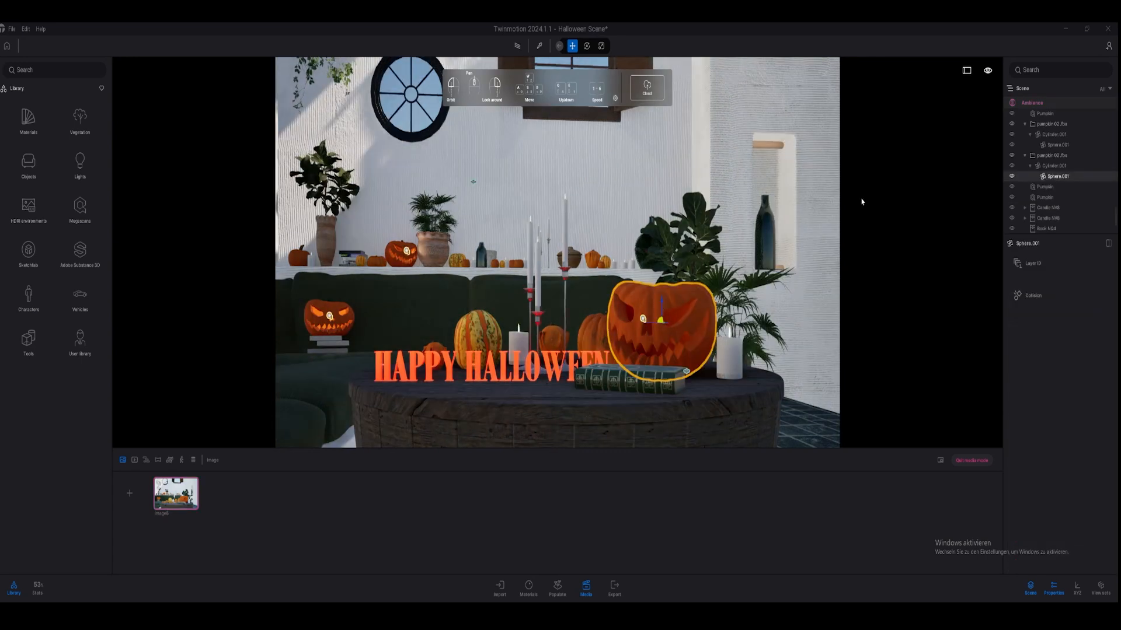
scroll(1068, 175, down, 5)
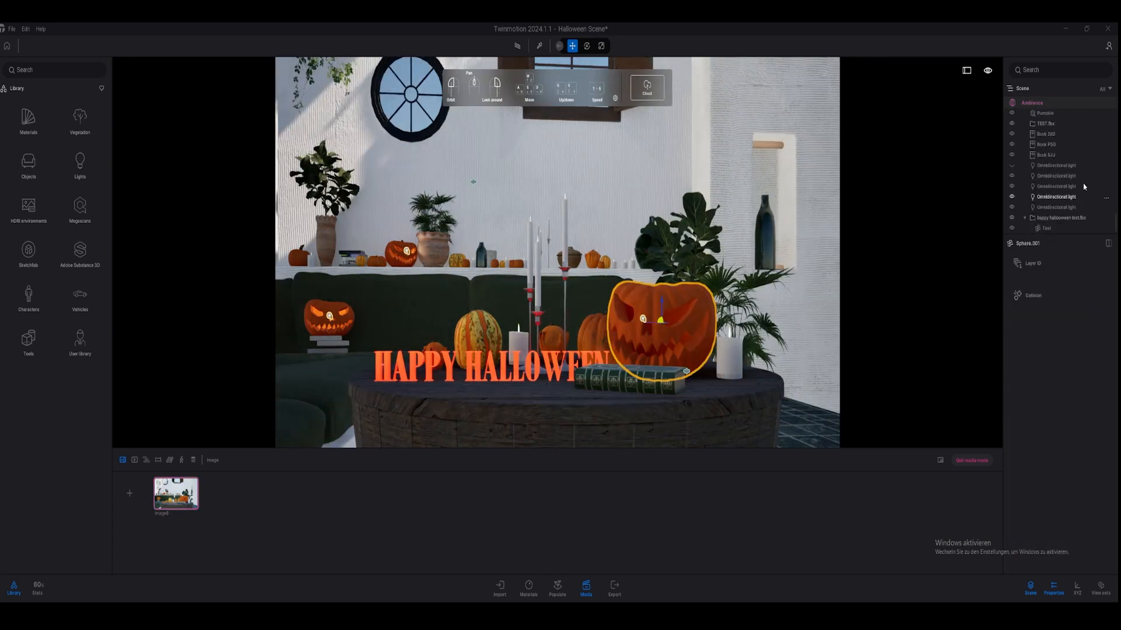
click(1011, 167)
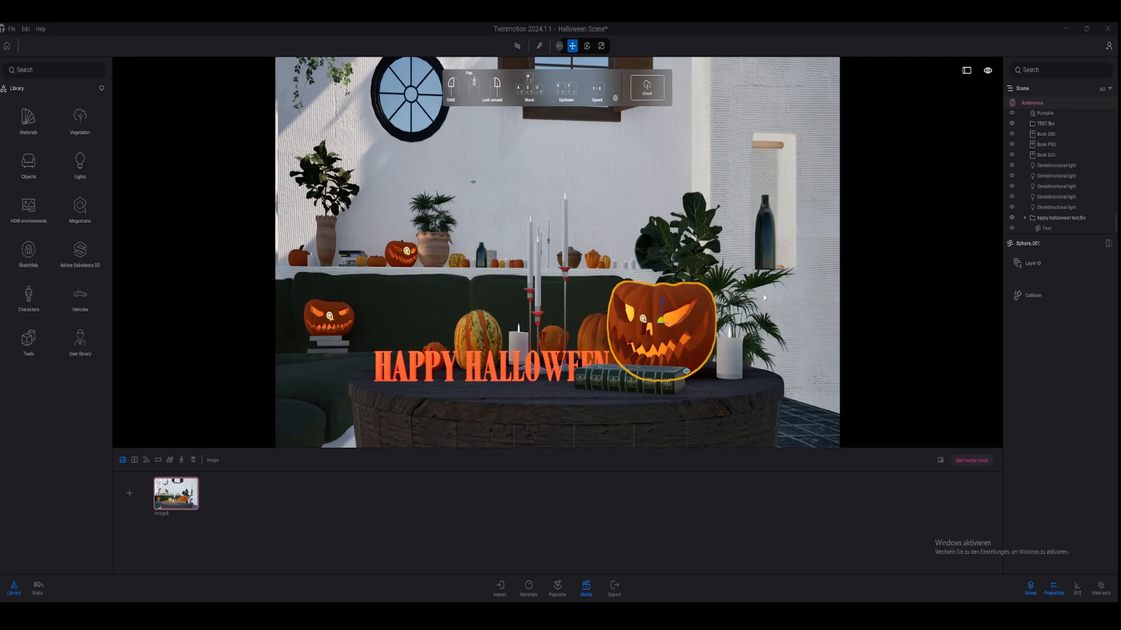
click(1045, 166)
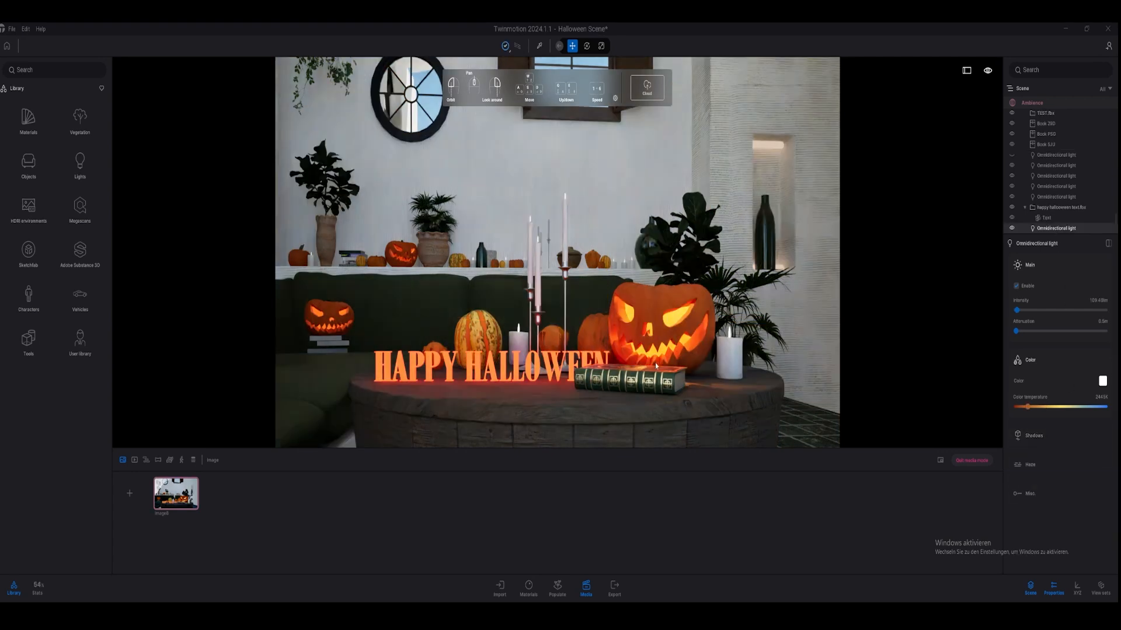
Enable the image's HDRI environment in Backdrop HDRI mode and adjust its rotation
click(181, 497)
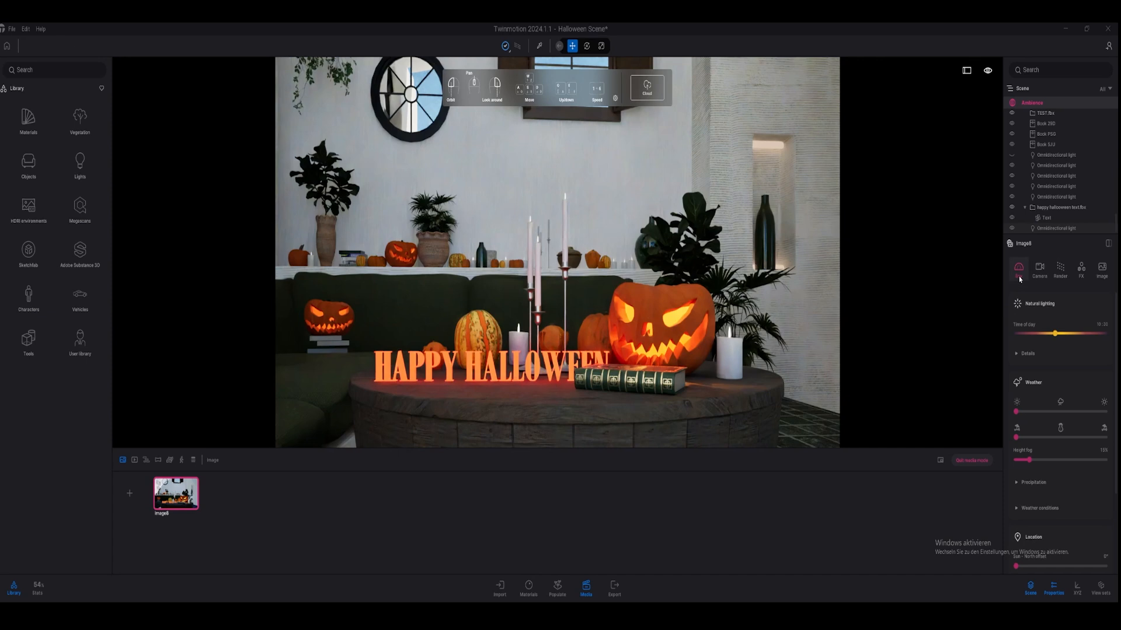
click(1036, 356)
scroll(1036, 379, down, 5)
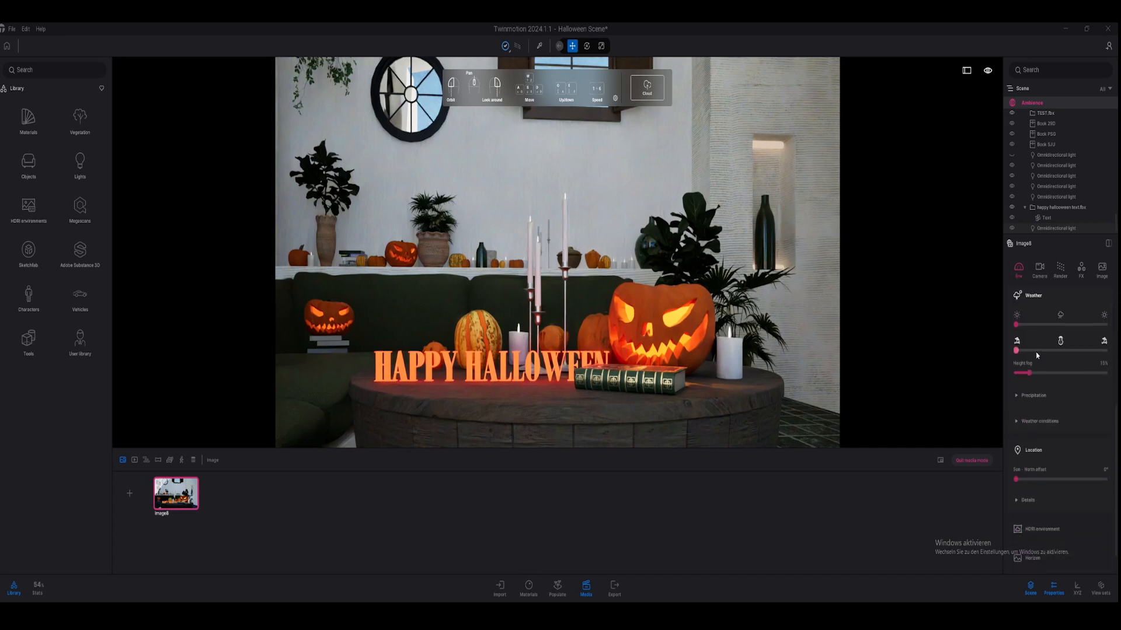
click(1043, 497)
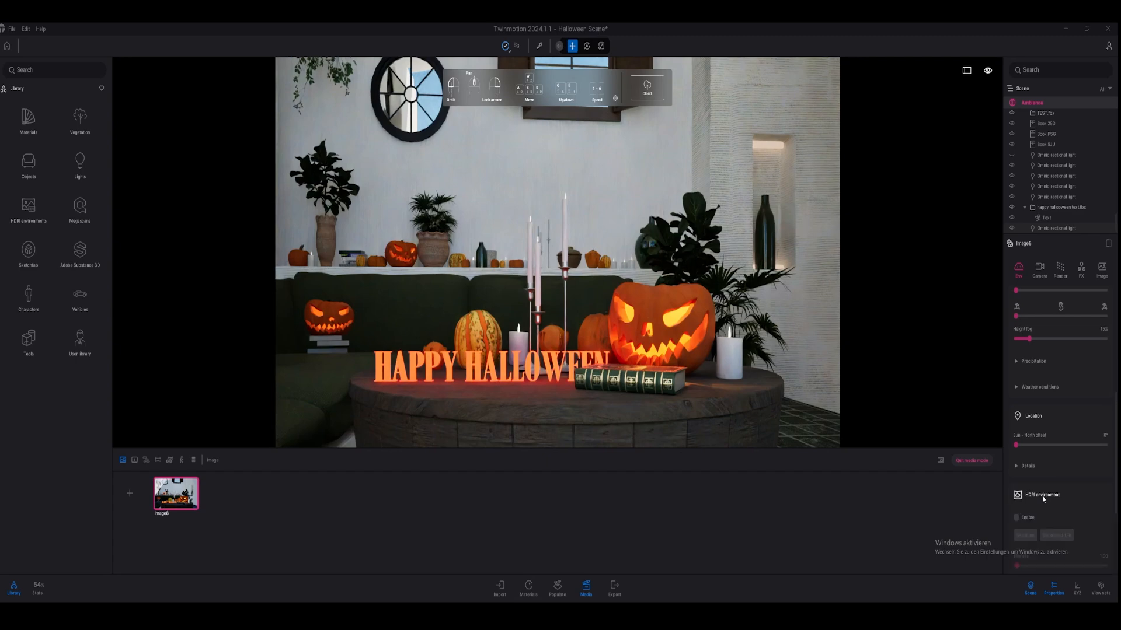
scroll(1027, 376, down, 3)
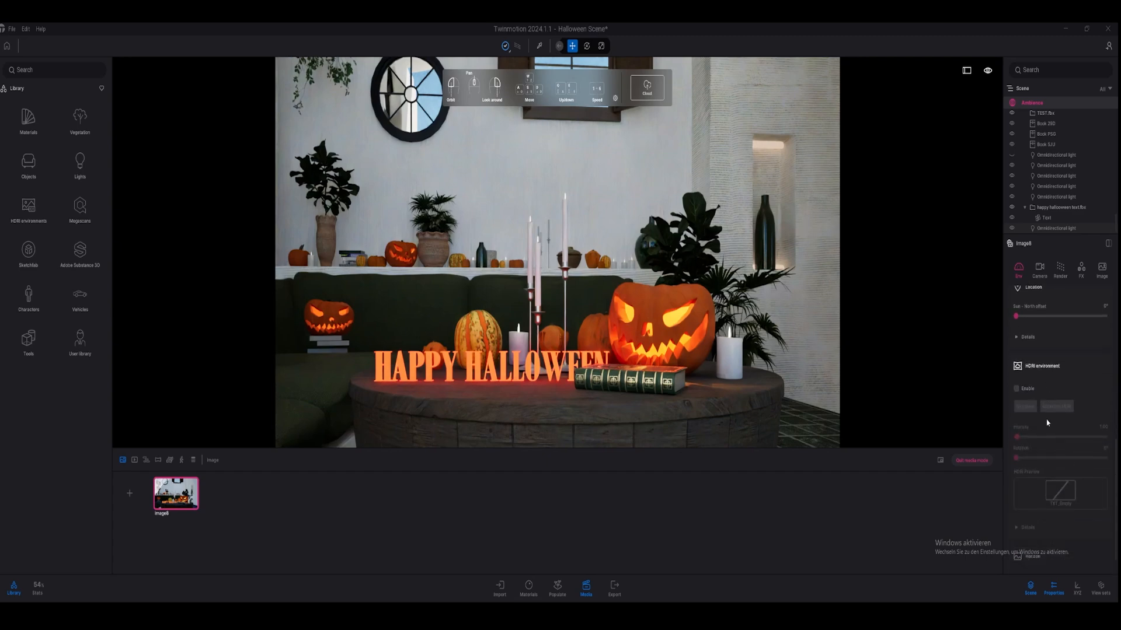
click(1022, 363)
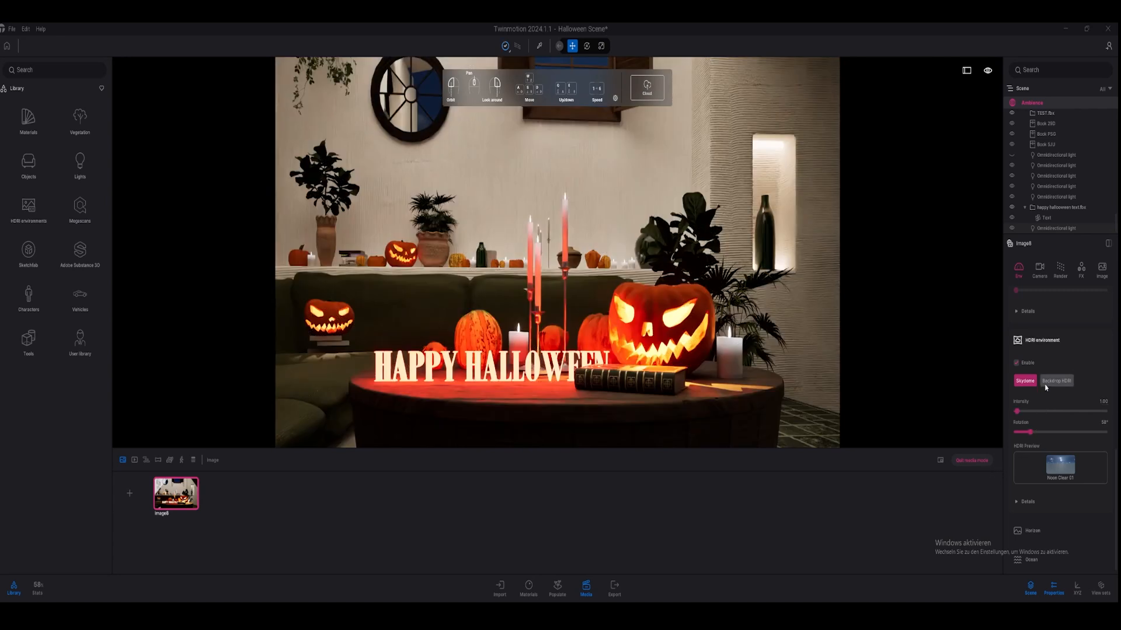
click(1045, 383)
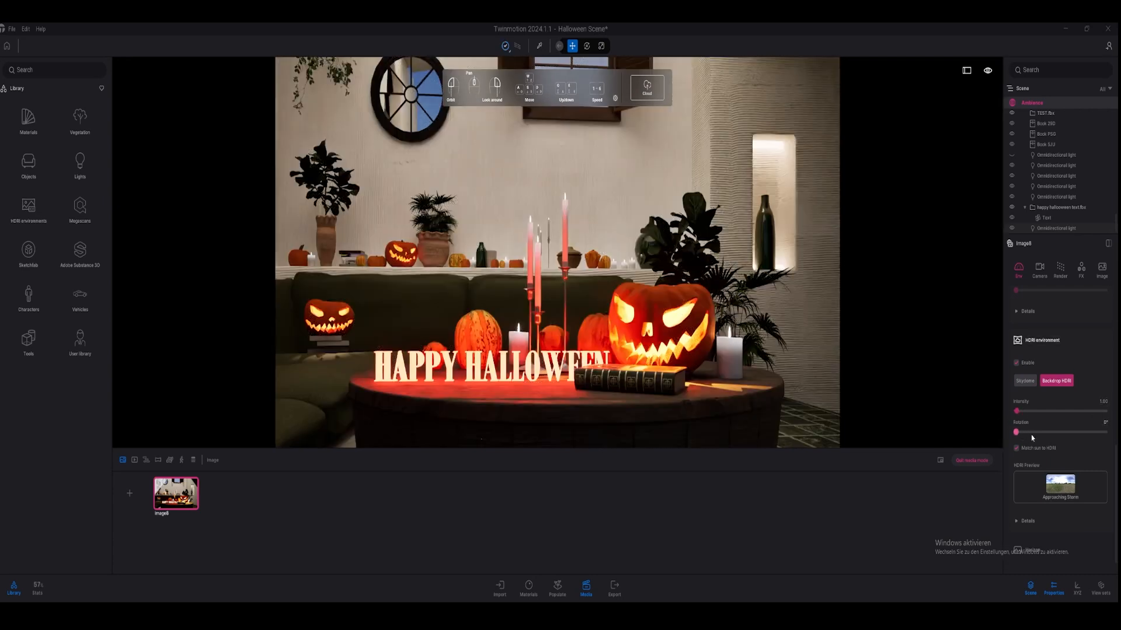
click(1031, 434)
Raise the sun intensity in the image's natural lighting details
scroll(1051, 444, up, 3)
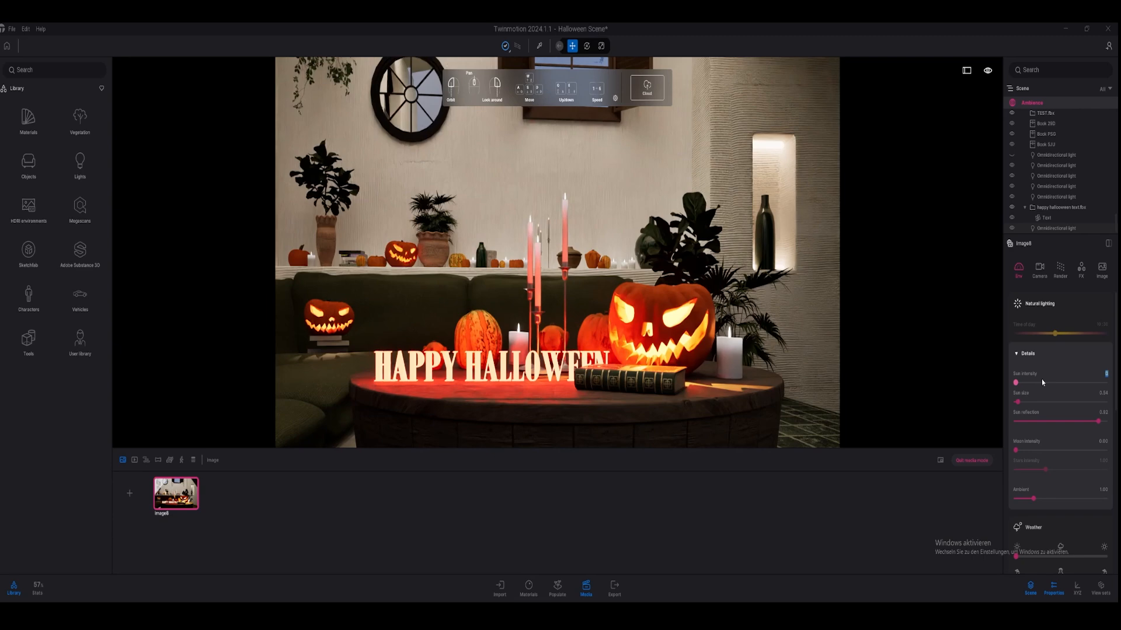
key(Return)
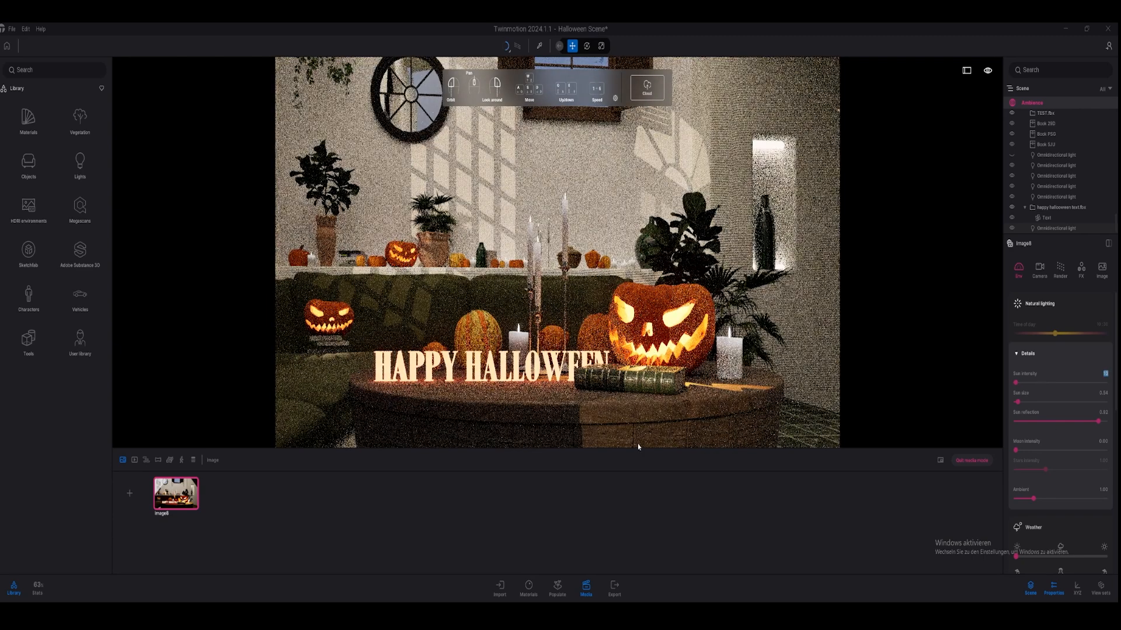
scroll(1043, 376, down, 2)
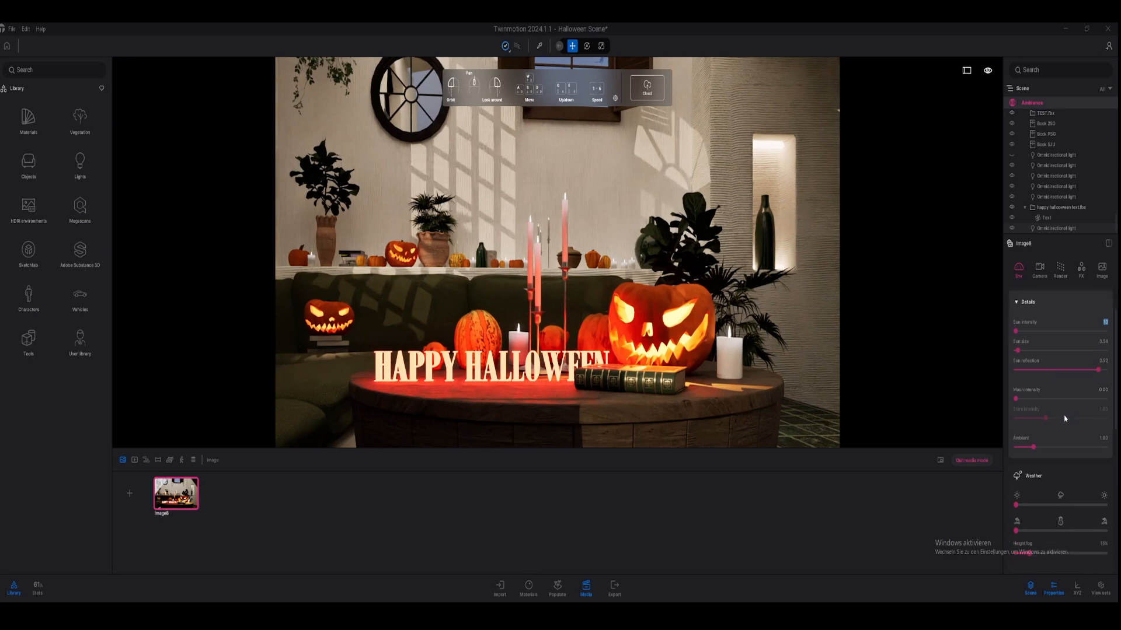
Rotate the image's backdrop HDRI environment to about 152°, shifting the window light across the back wall
scroll(1063, 429, down, 5)
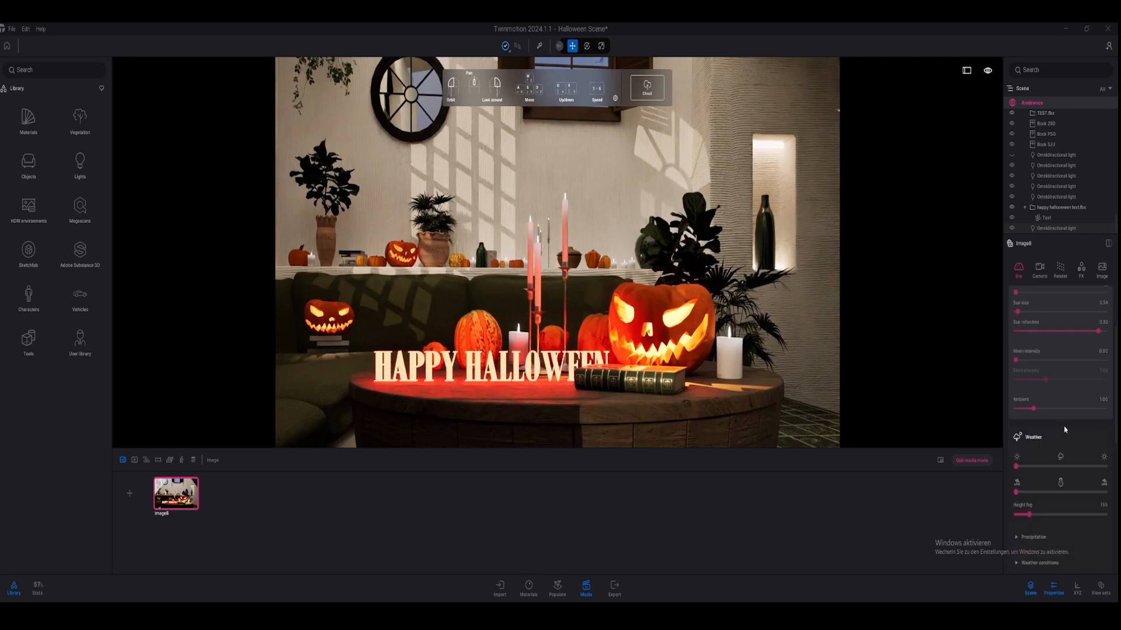
scroll(1072, 421, down, 7)
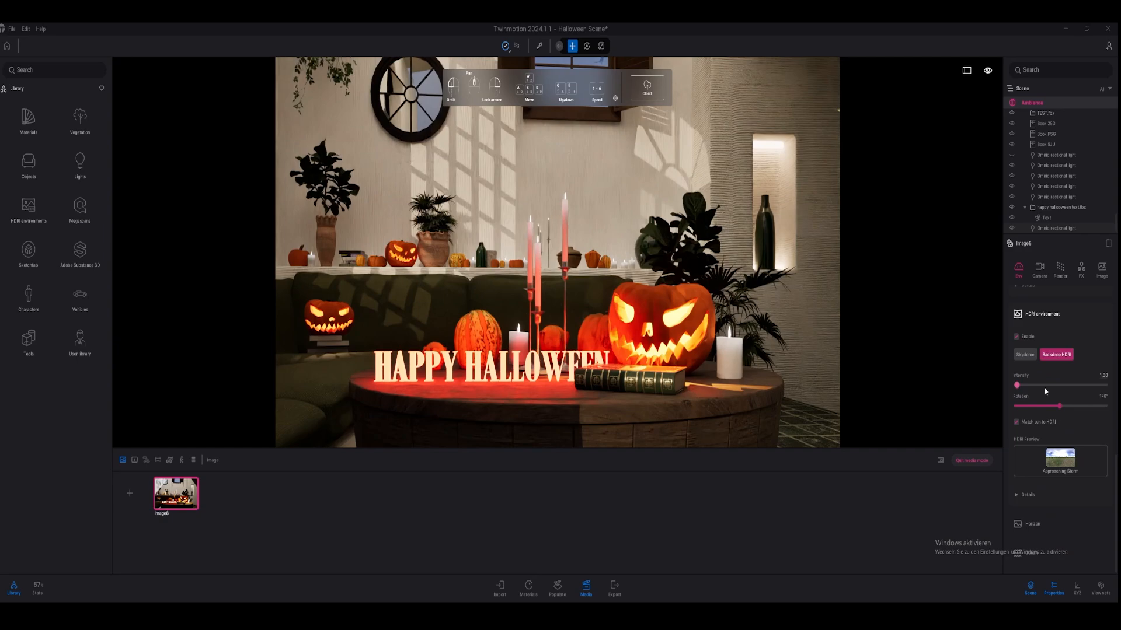
drag(1059, 405, 1054, 405)
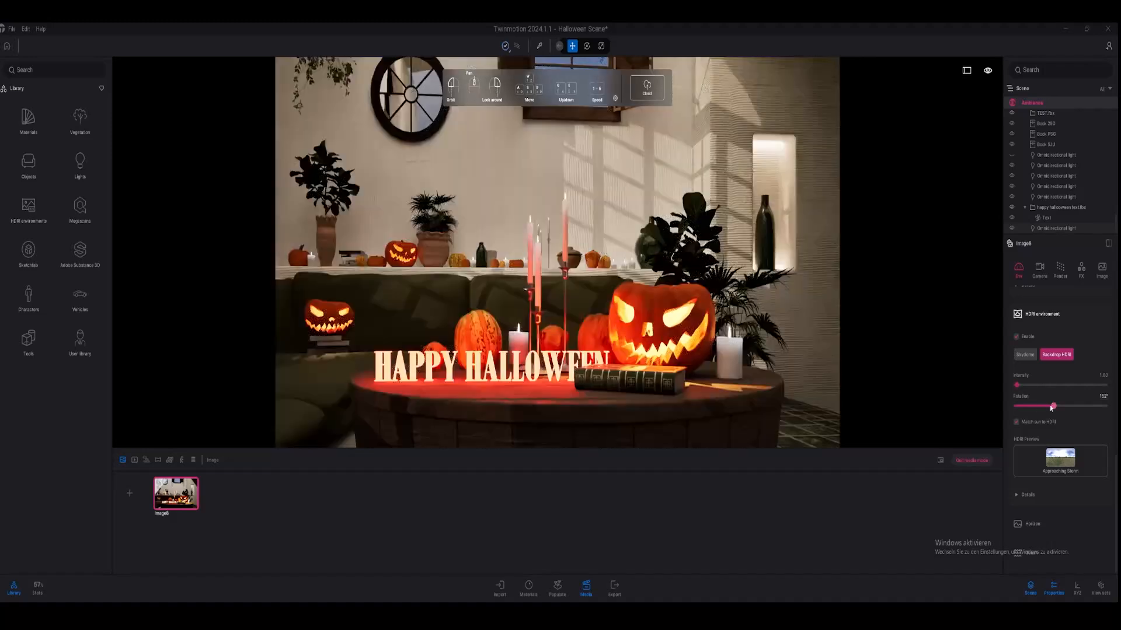
Reduce the image's height fog to 0% and raise its ambient natural lighting to about 4
scroll(1073, 409, down, 10)
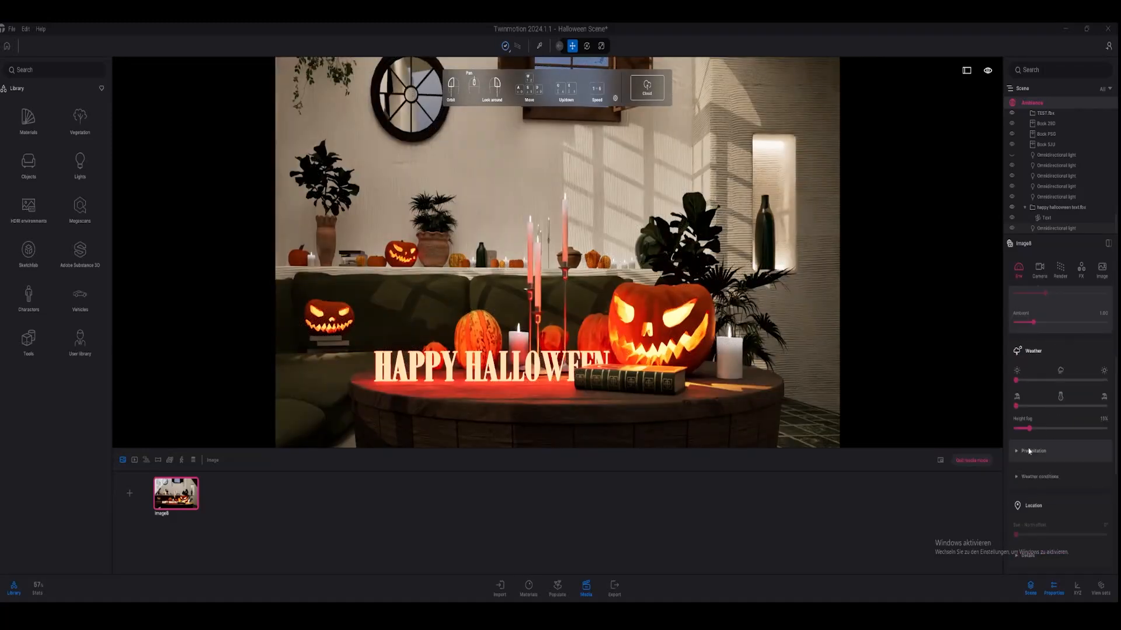
drag(1022, 424, 1014, 428)
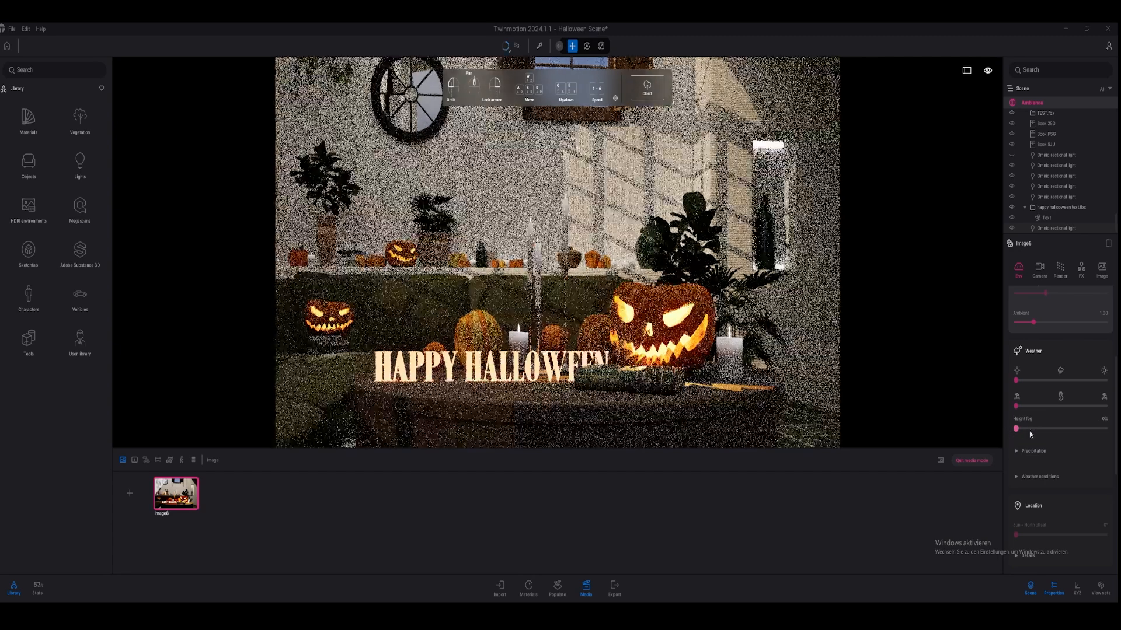
scroll(1058, 394, up, 3)
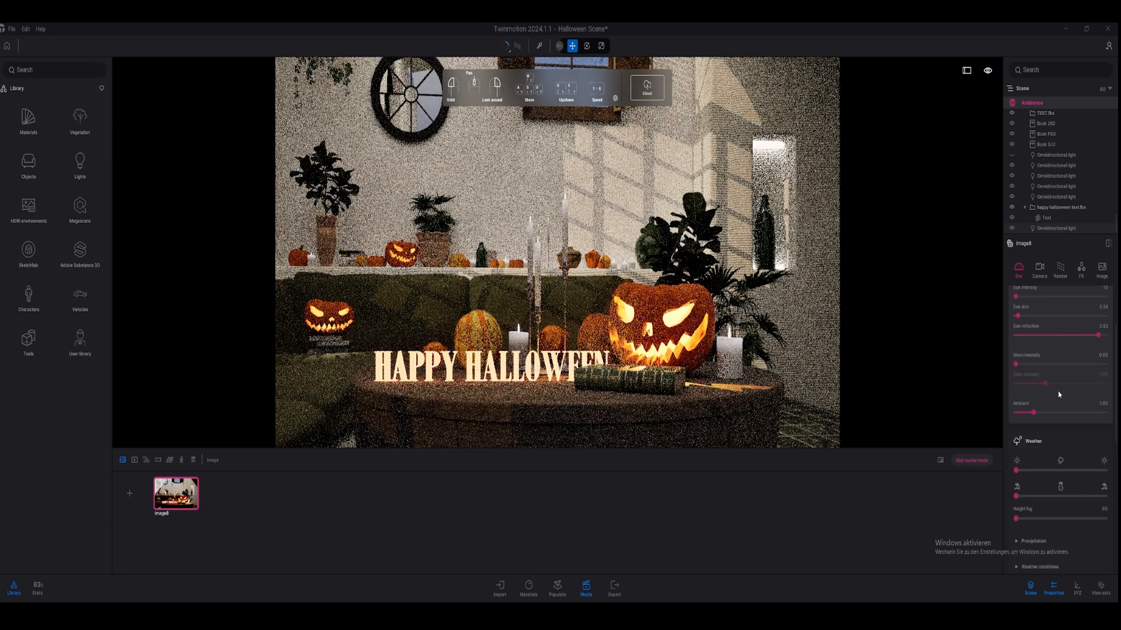
click(1075, 477)
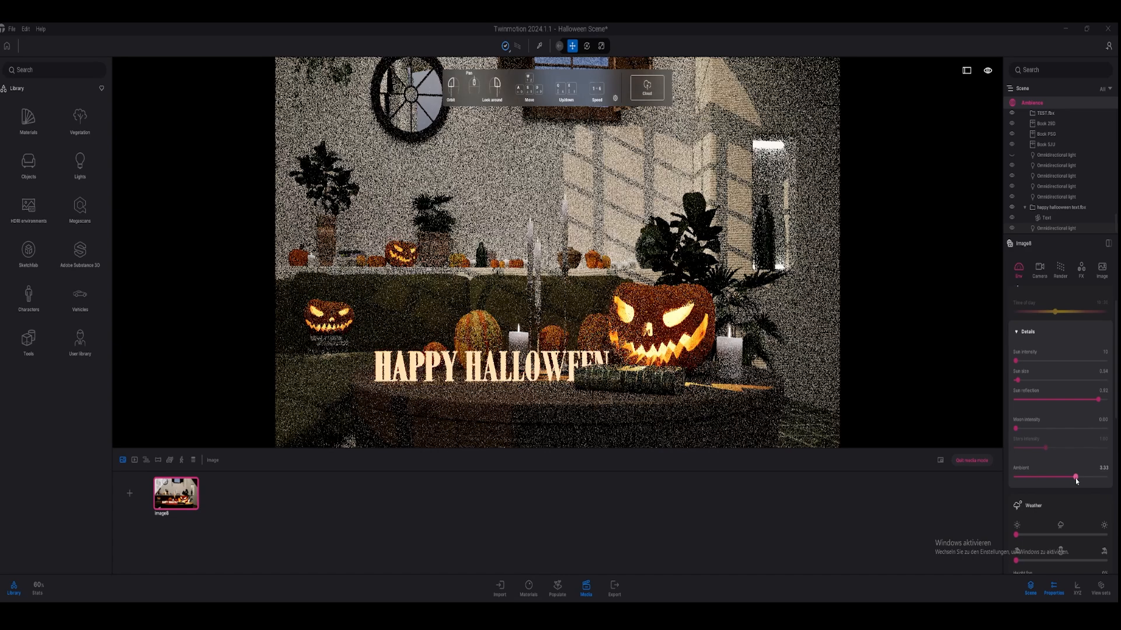
click(1088, 478)
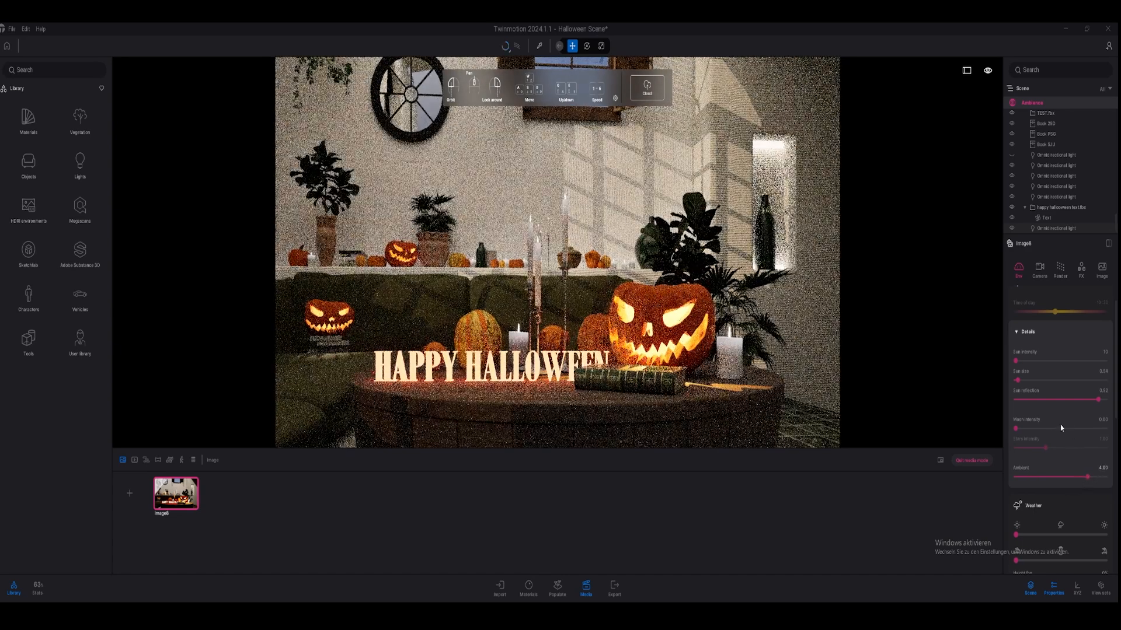
scroll(1067, 416, up, 1)
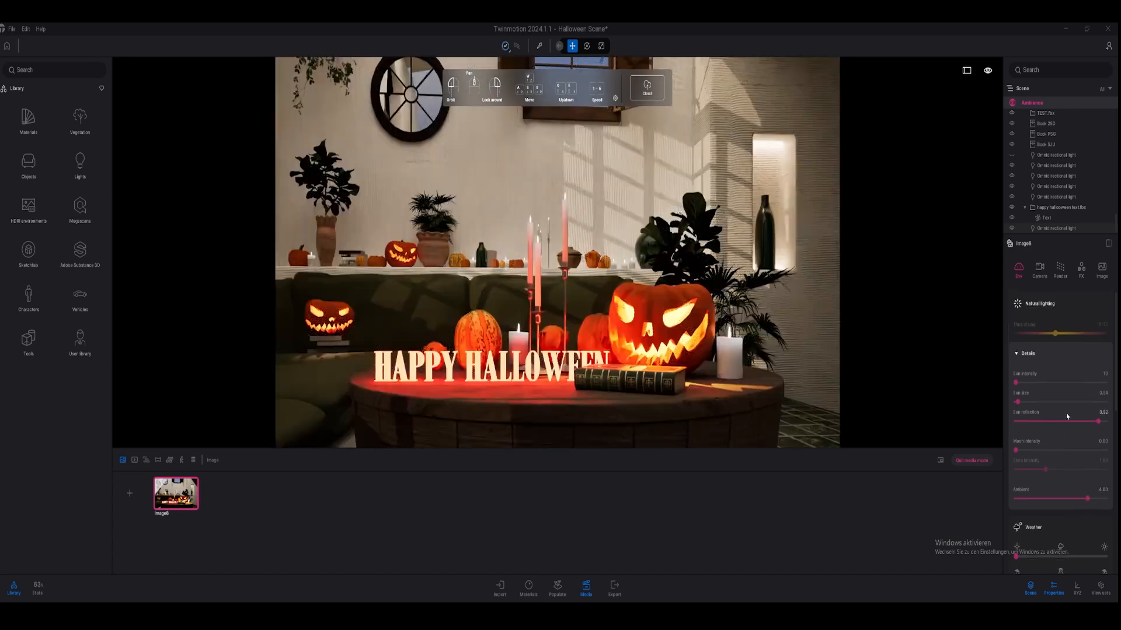
Set the camera's local exposure to a highlight reduction of 1.00 and a shadow boost of about 0.16
click(1038, 270)
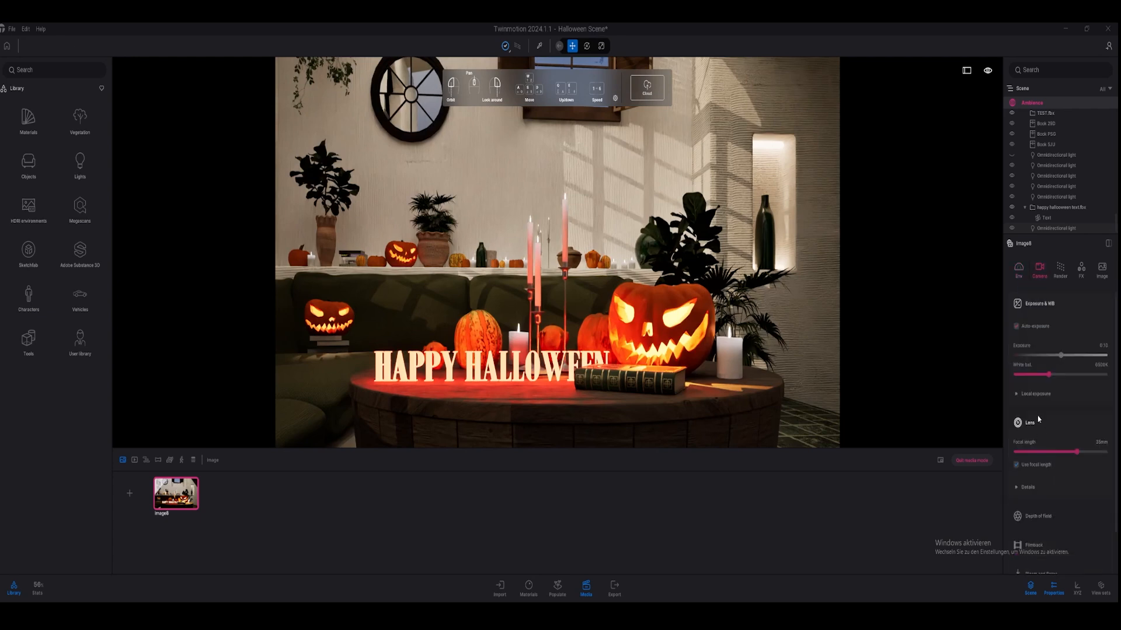
click(1045, 394)
scroll(1048, 385, down, 1)
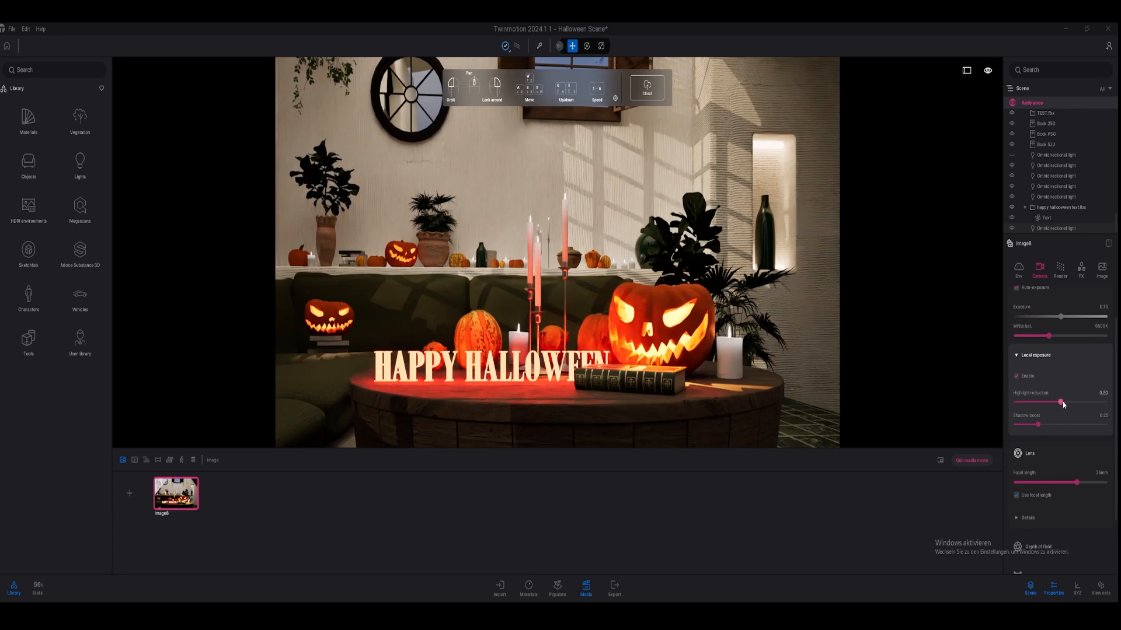
drag(1065, 404, 1114, 406)
drag(1037, 425, 1028, 425)
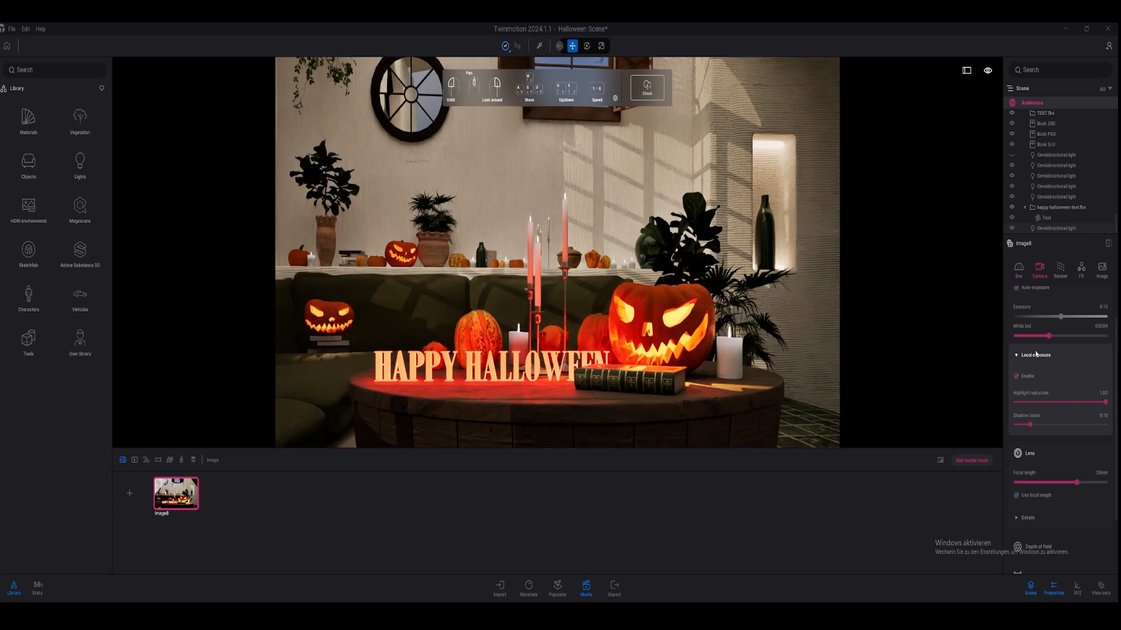
click(1033, 356)
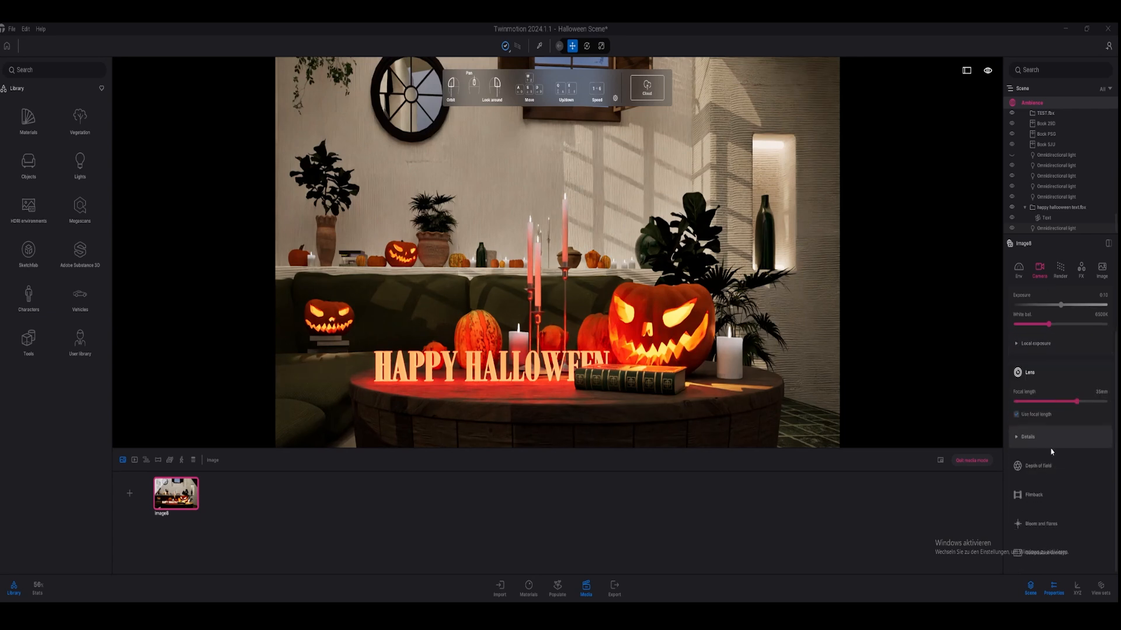
Enable the camera's depth of field and pick focus points on the lettering and the white candle beside the large carved pumpkin
click(1045, 466)
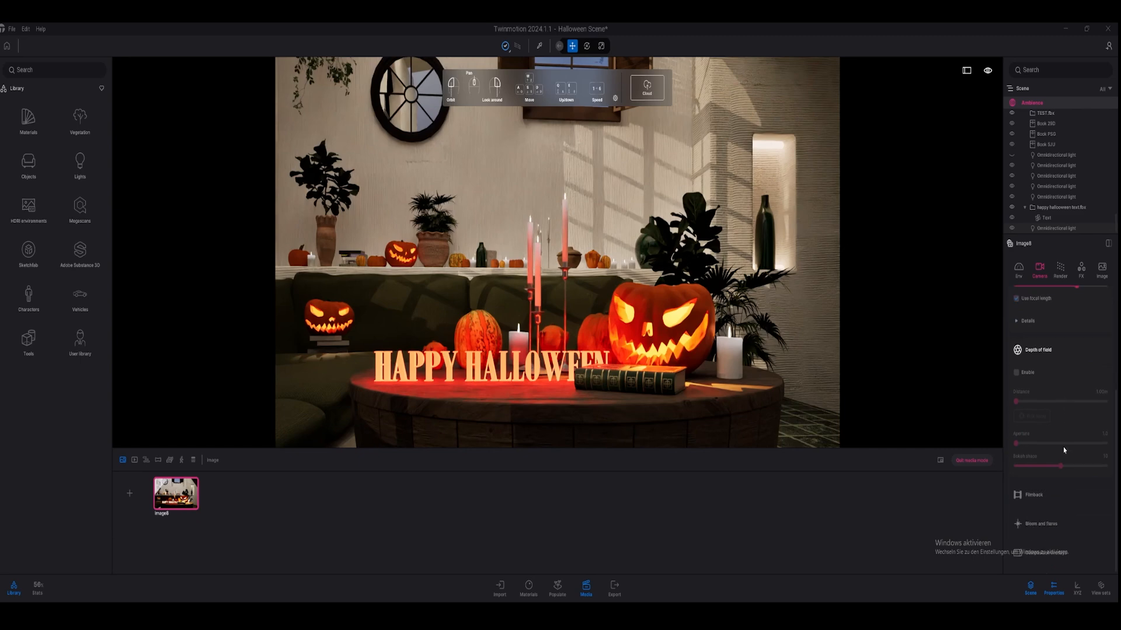
click(1031, 374)
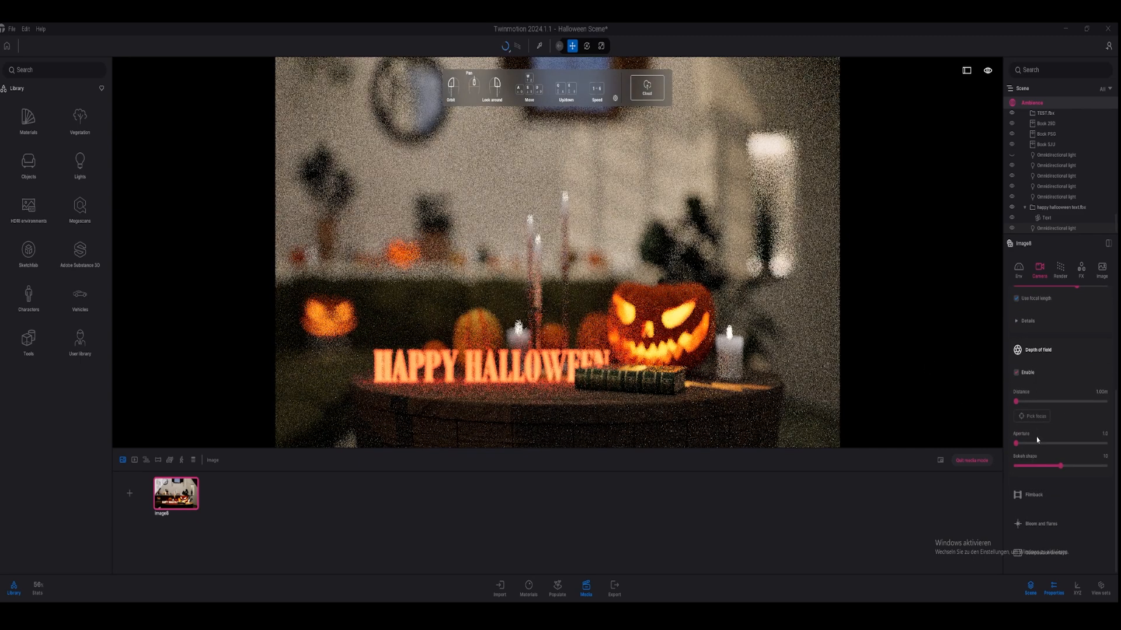
click(1031, 417)
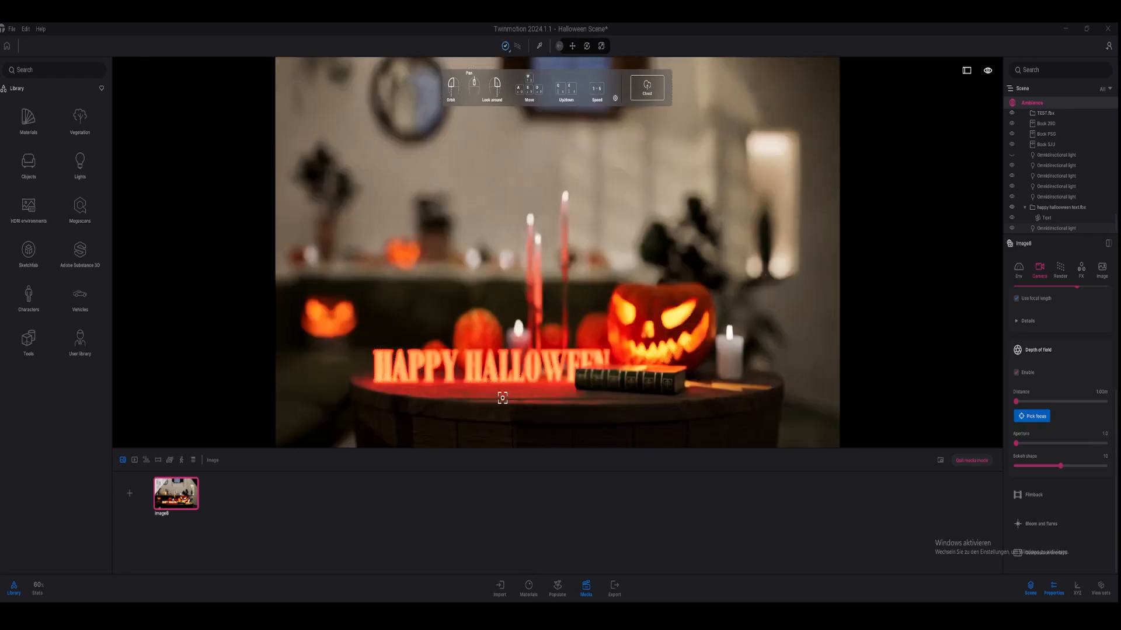
click(517, 370)
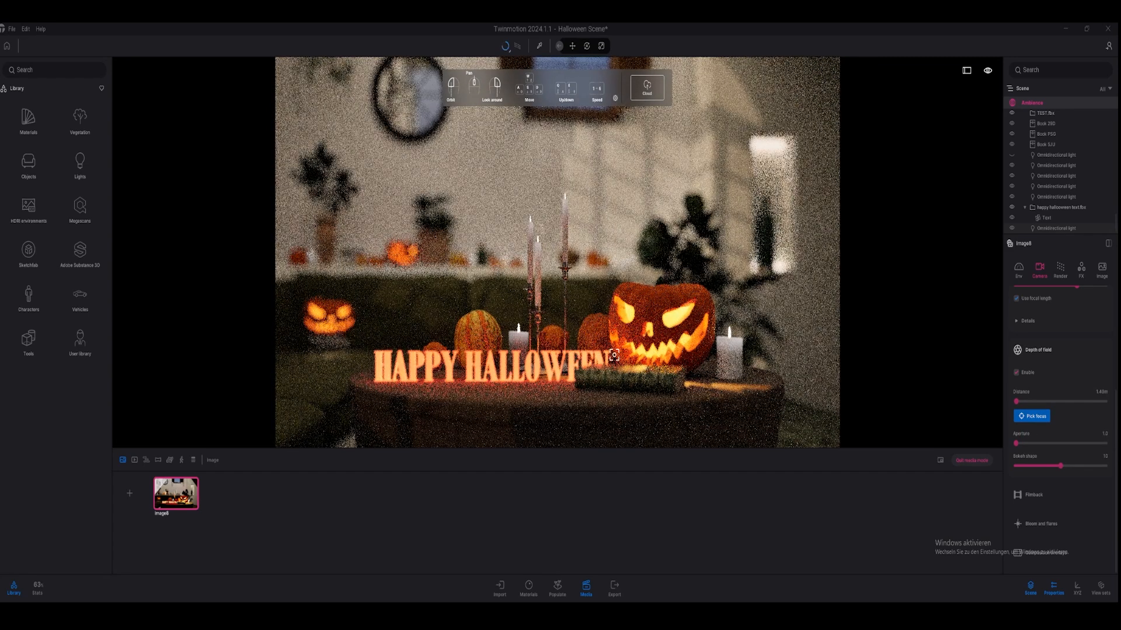
click(598, 357)
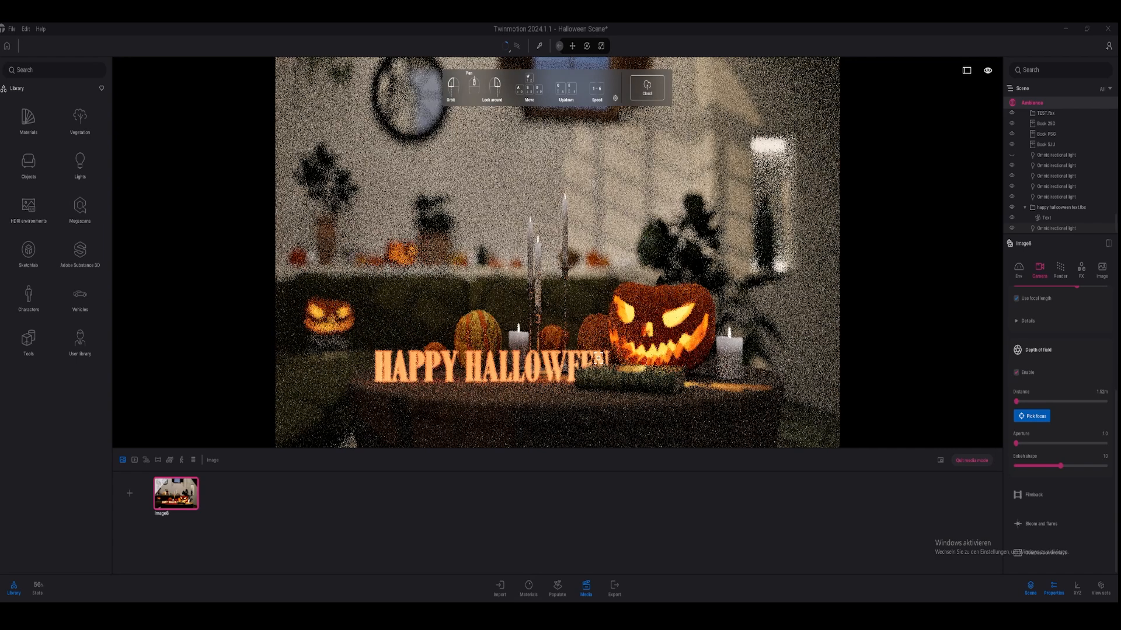
click(729, 360)
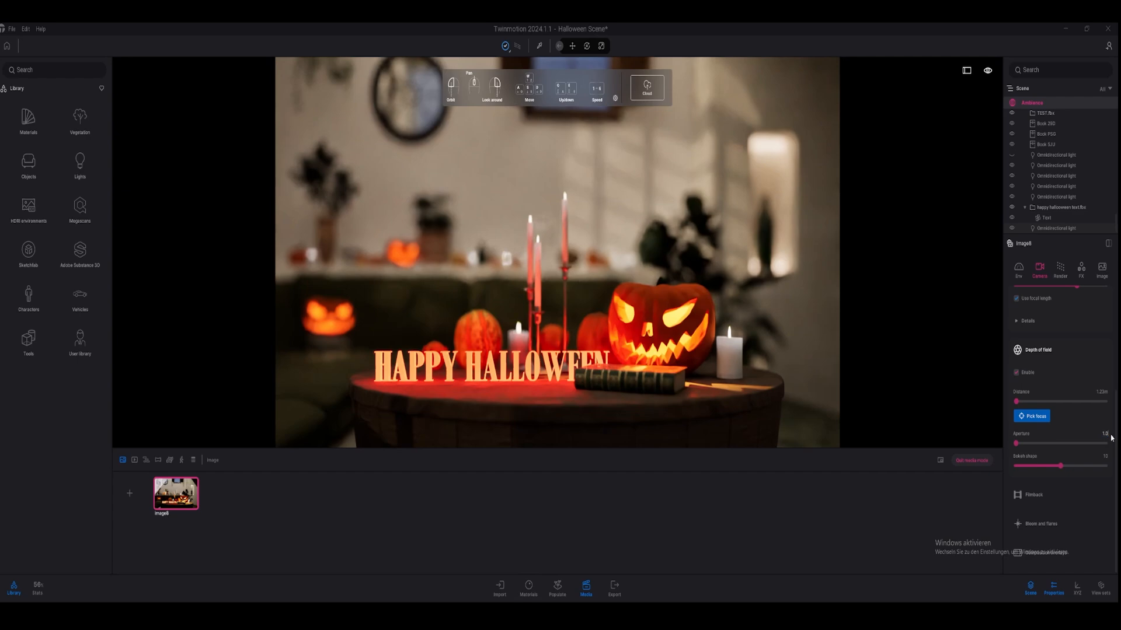
Set the depth of field aperture to 3.7 to soften the background blur
key(BackSpace)
text(7)
key(Return)
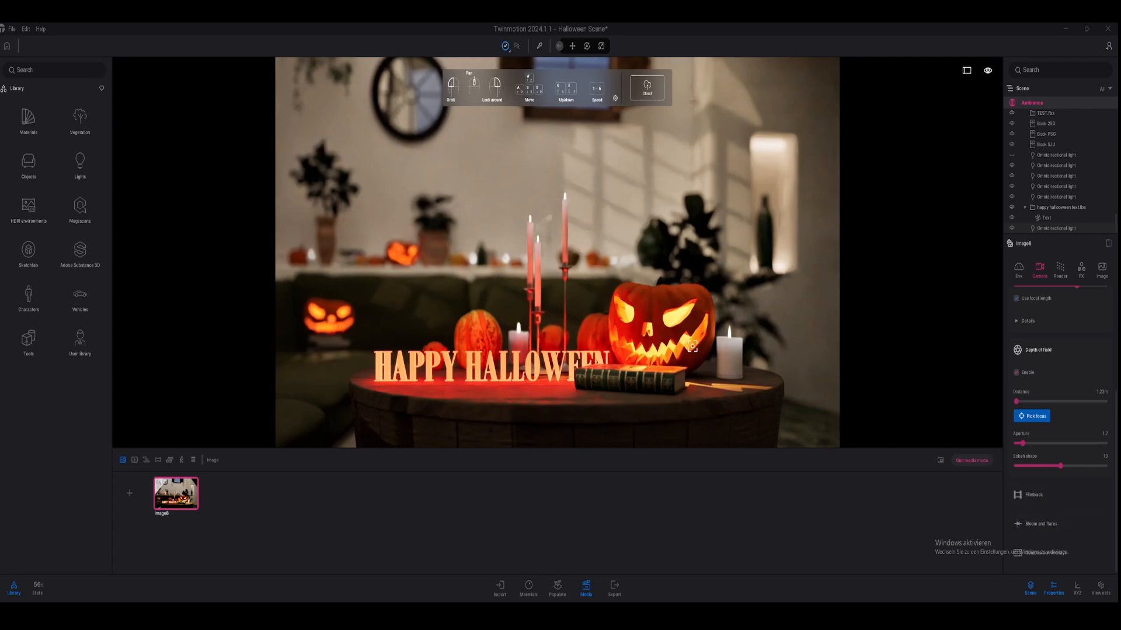
Try the maximum bloom intensity in the camera's bloom and flares settings, and reduce it to a medium level
click(1035, 528)
scroll(1034, 501, down, 3)
drag(1025, 392, 1106, 392)
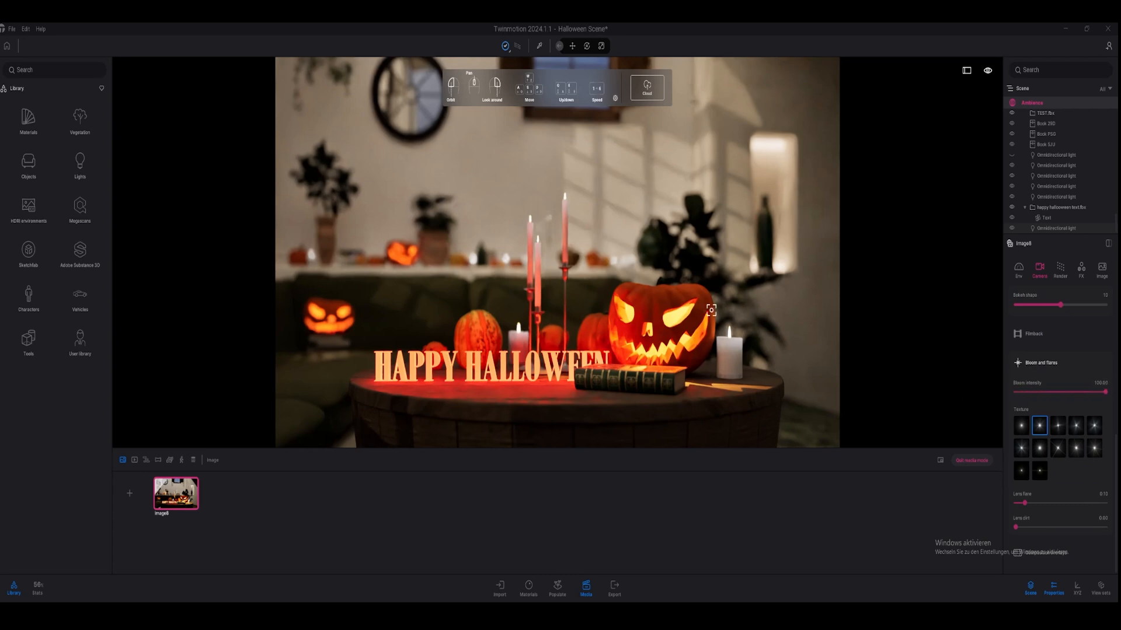
drag(1104, 392, 1069, 393)
Set the image's color grading to about 54% contrast and 46% saturation, and browse the available filters
click(1061, 270)
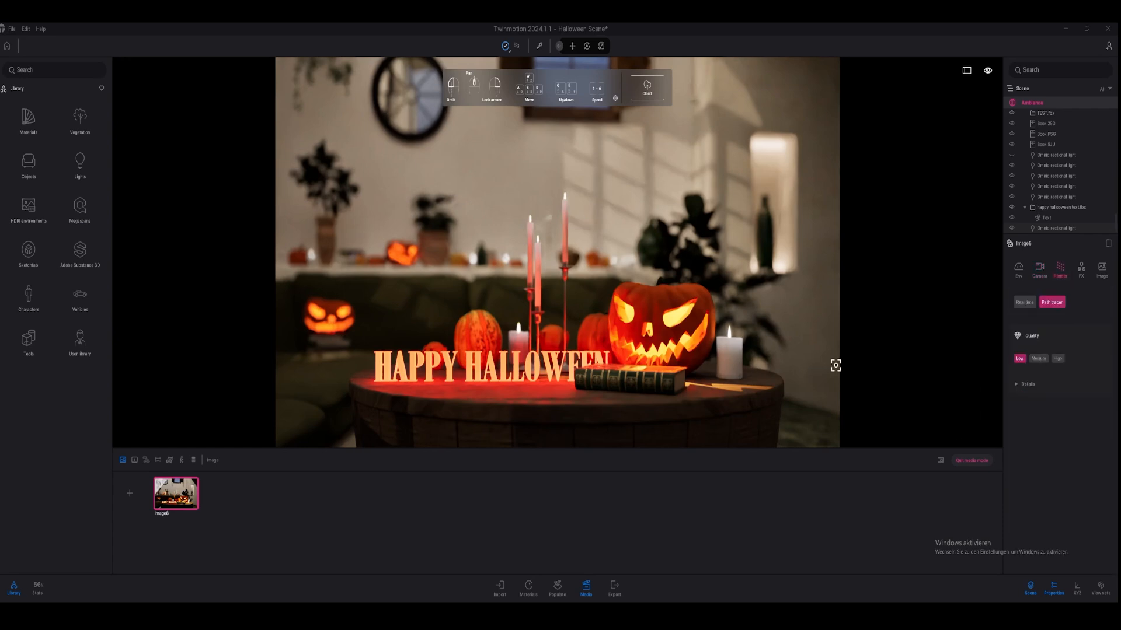
click(1024, 386)
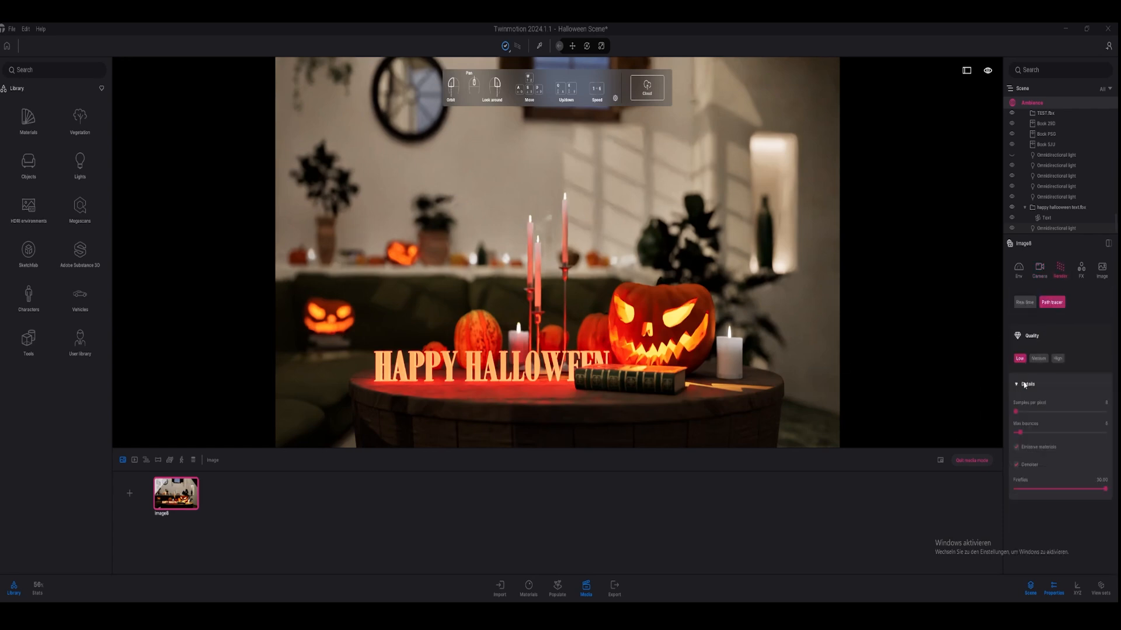
click(1079, 270)
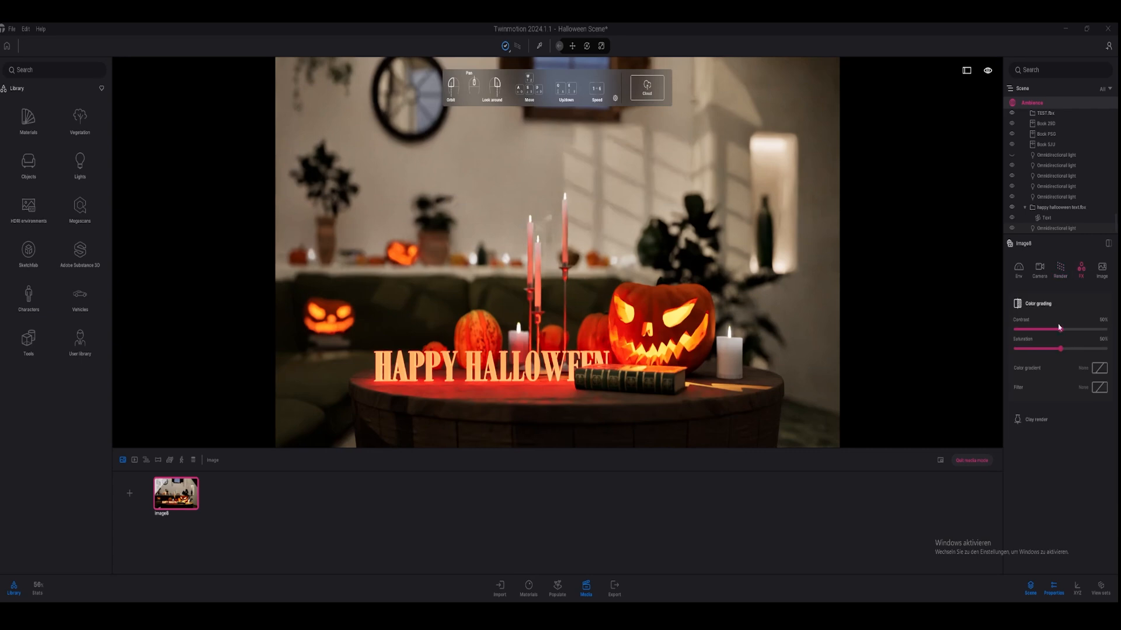
drag(1060, 330, 1057, 352)
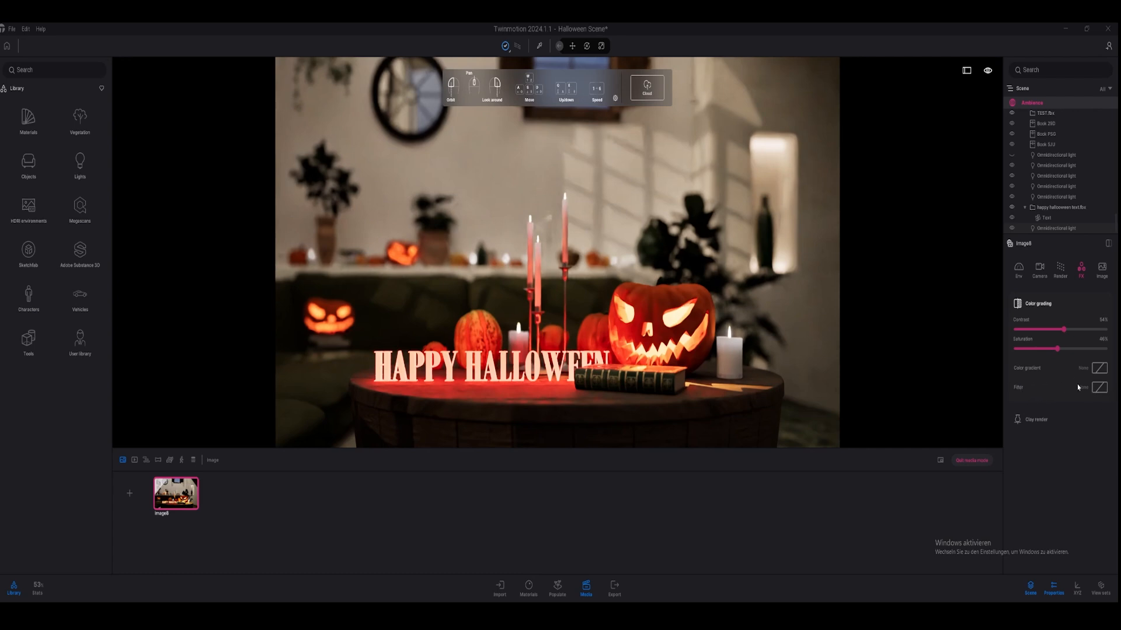
click(1099, 387)
scroll(1081, 518, down, 5)
Raise the path tracer's samples per pixel and set its max bounces to 12
click(1060, 272)
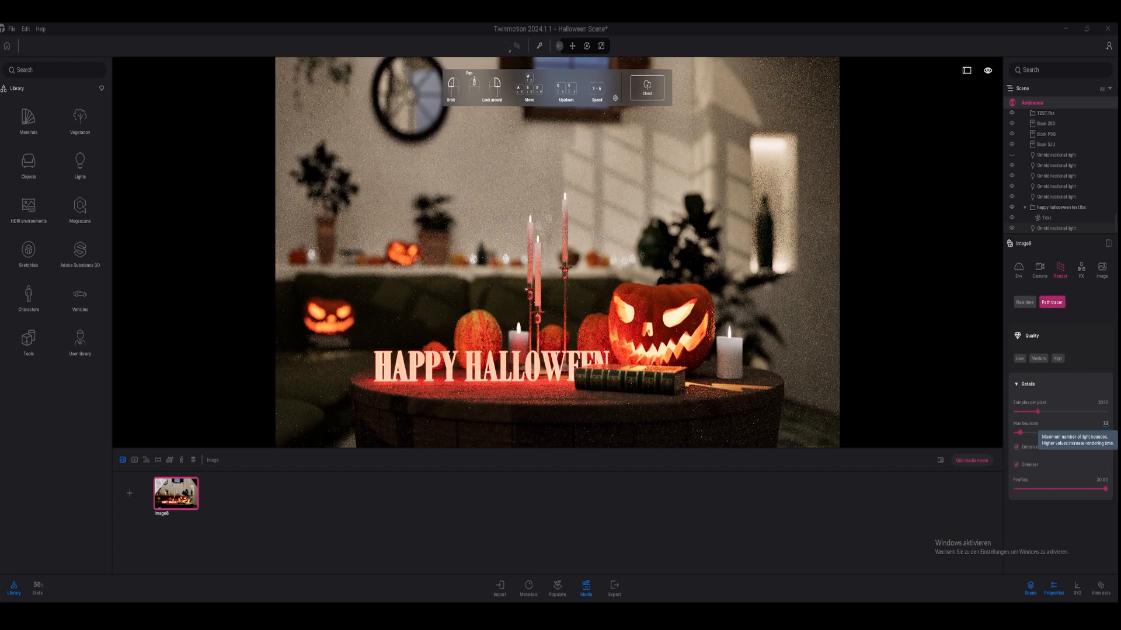
click(1105, 423)
text(12)
key(Return)
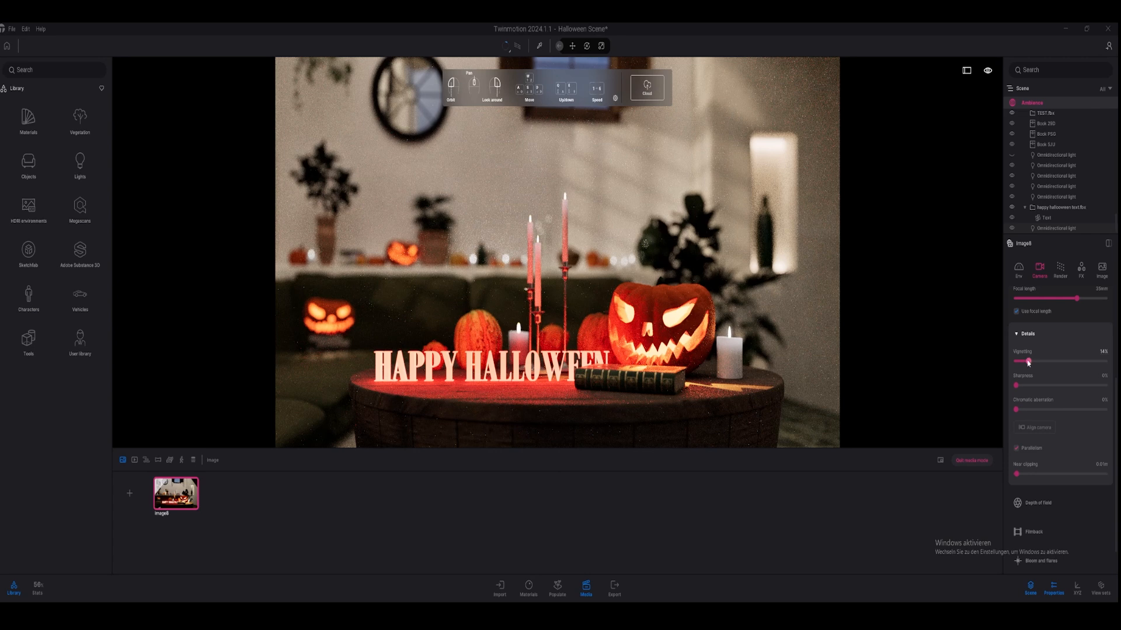
Set the camera lens to 14% vignetting and 13% sharpness, and add slight chromatic aberration
drag(1023, 387, 1028, 388)
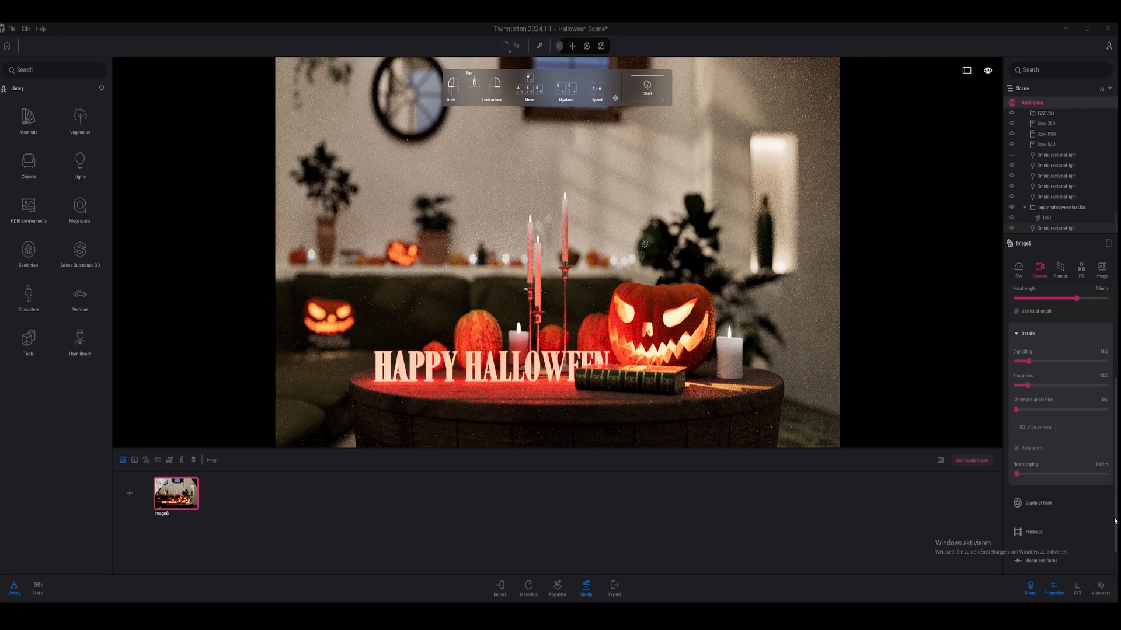
click(1104, 400)
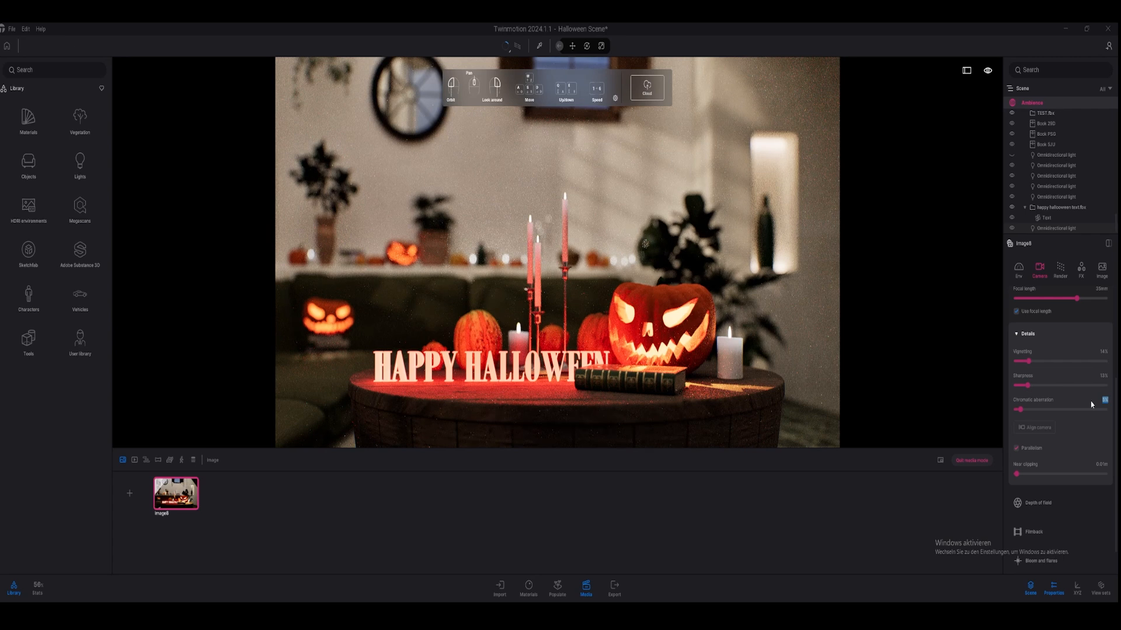
text(10)
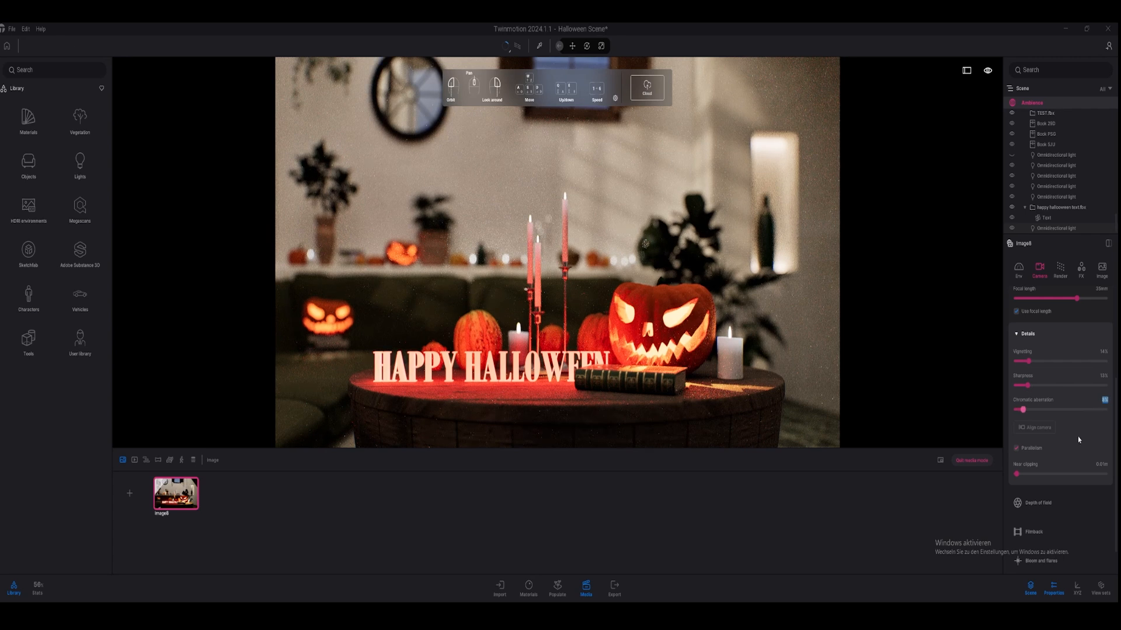
Set the image's output size to 4K UHD 3840x2160 in its format settings
click(1100, 274)
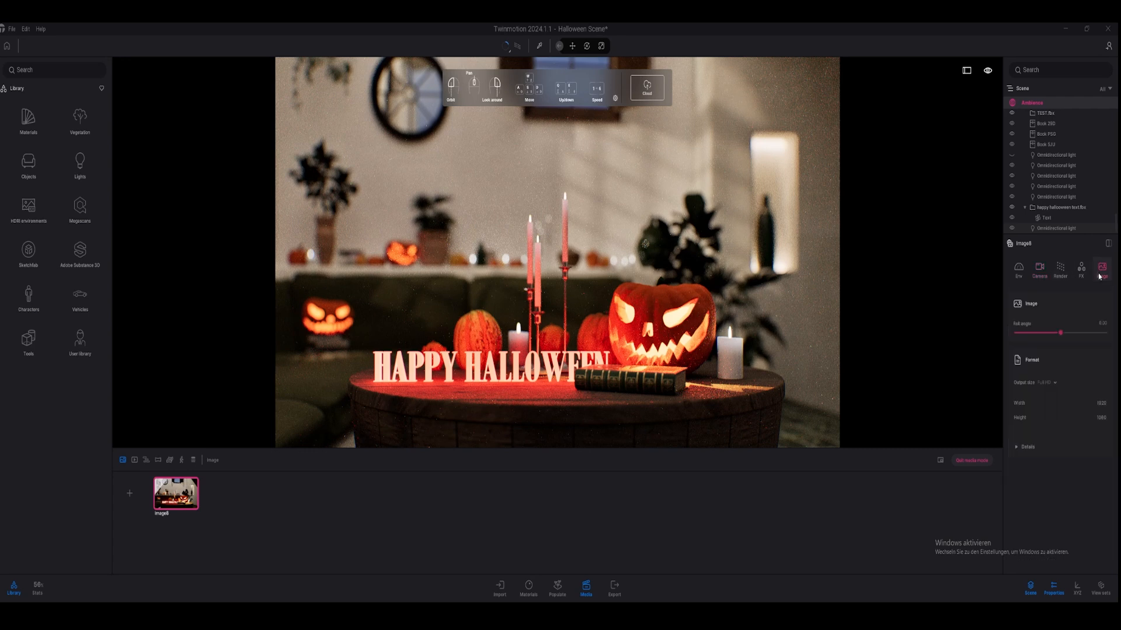
click(1053, 384)
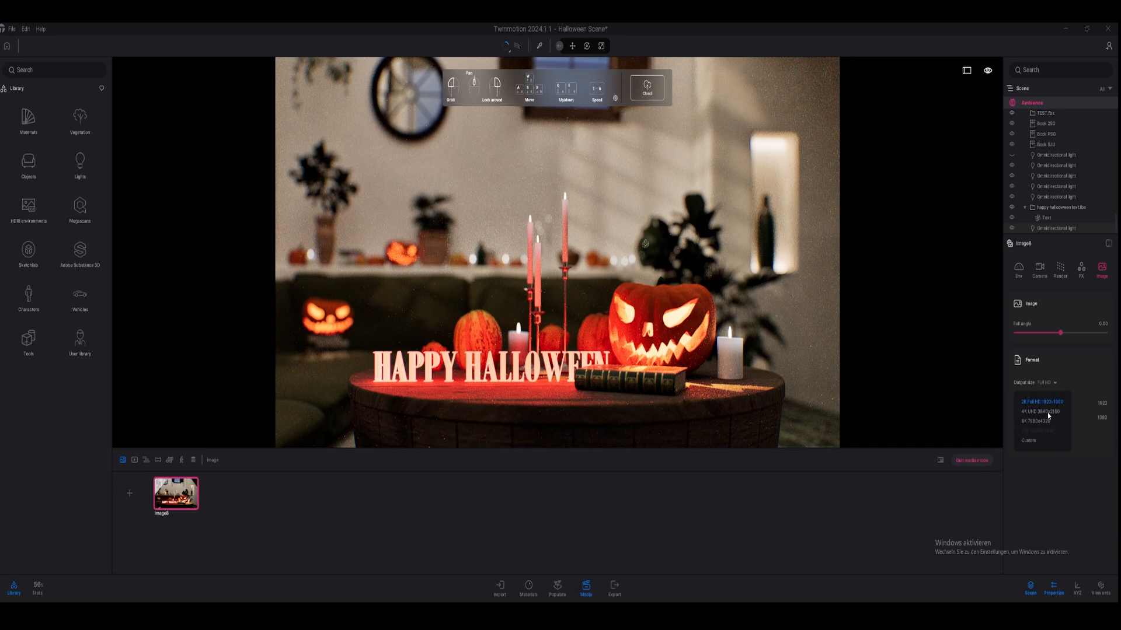
click(1049, 412)
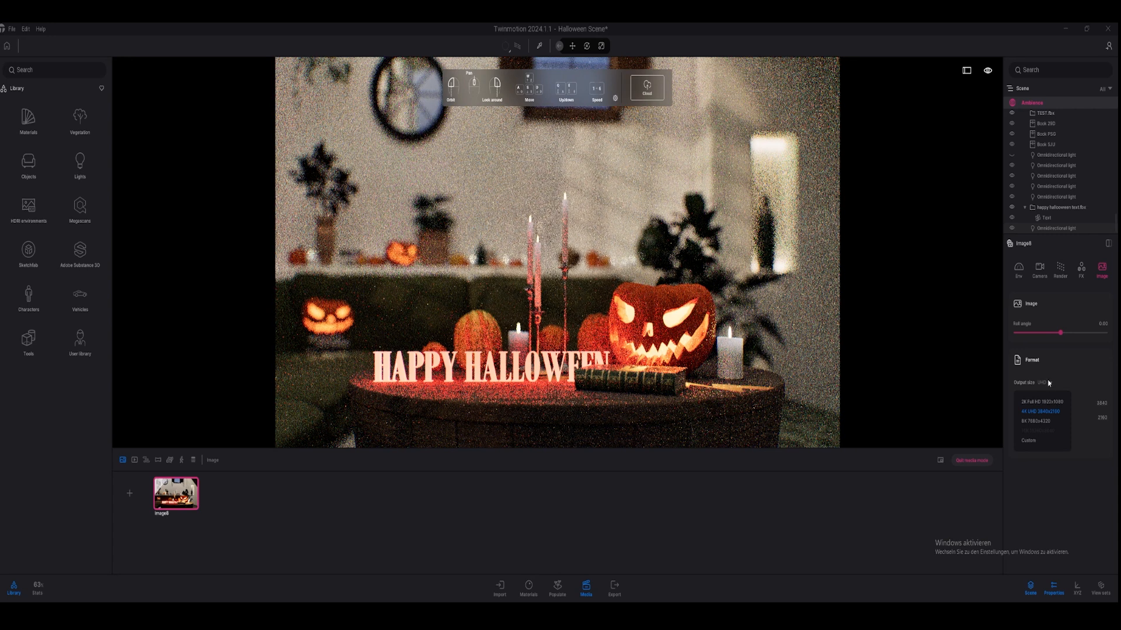
click(1047, 367)
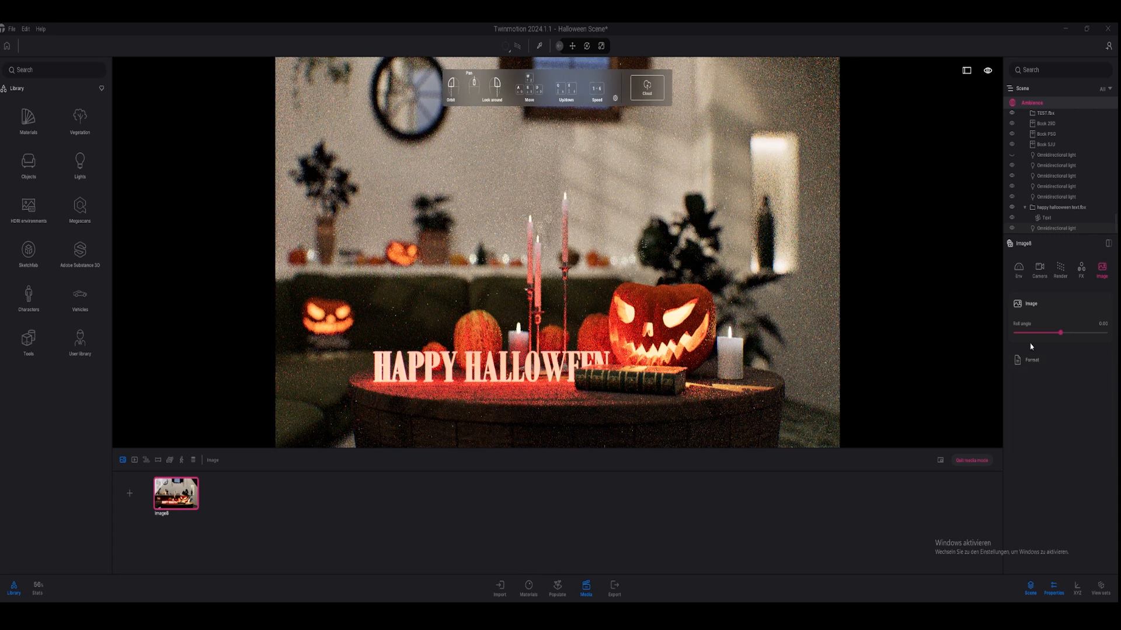
Open the export settings and save the Halloween scene
click(611, 590)
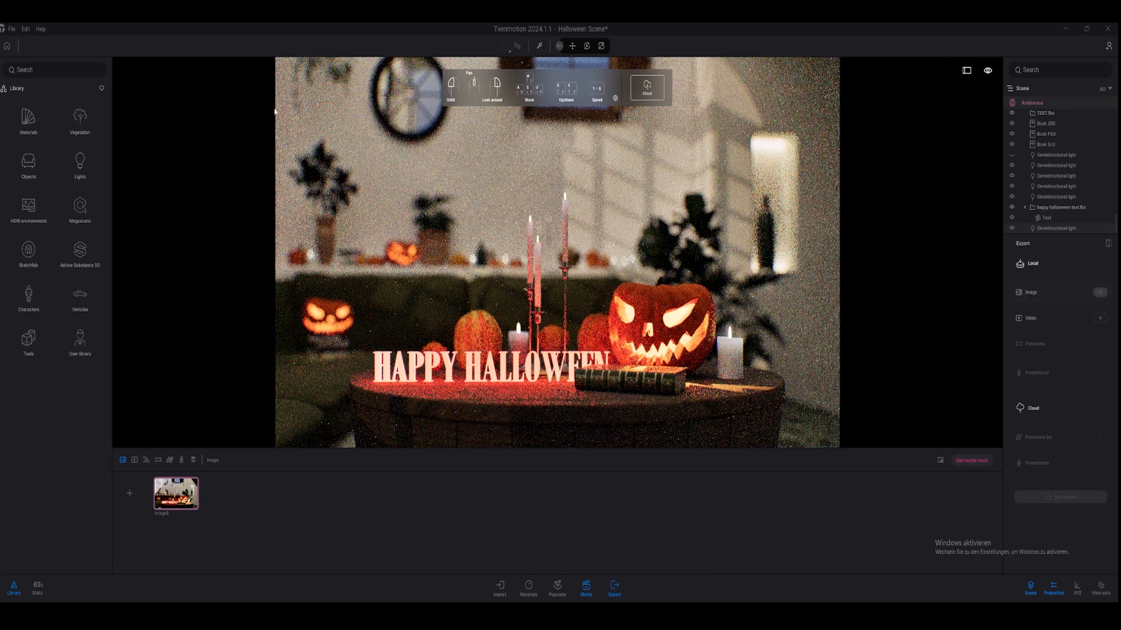
click(12, 29)
click(26, 84)
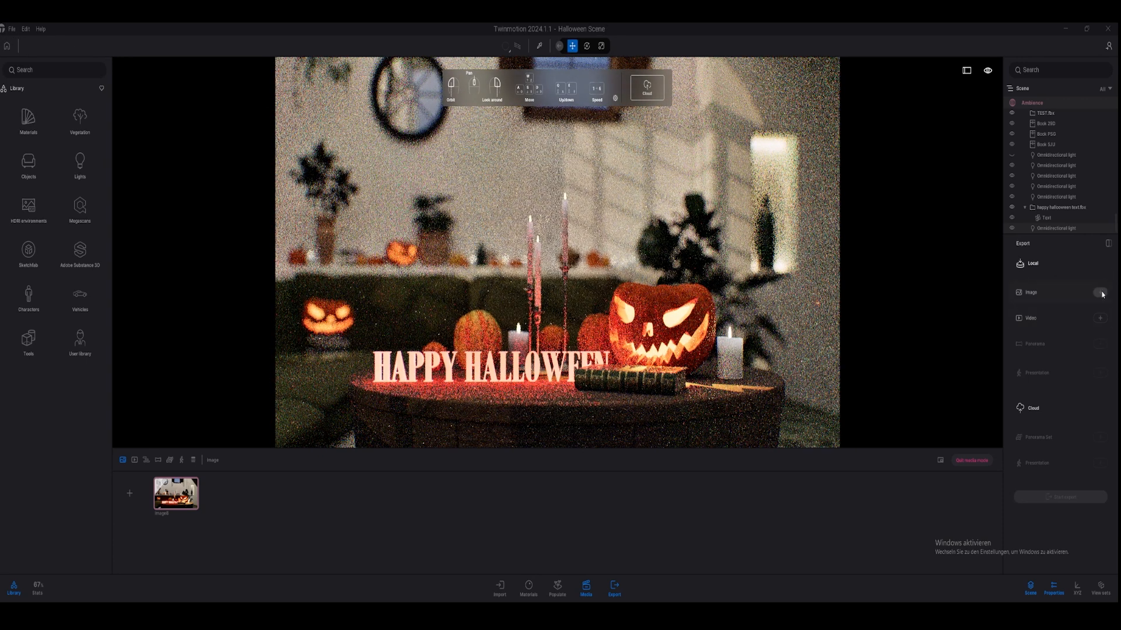
Add the path-traced image to the local PNG export, show the export details, and start the export
click(1099, 293)
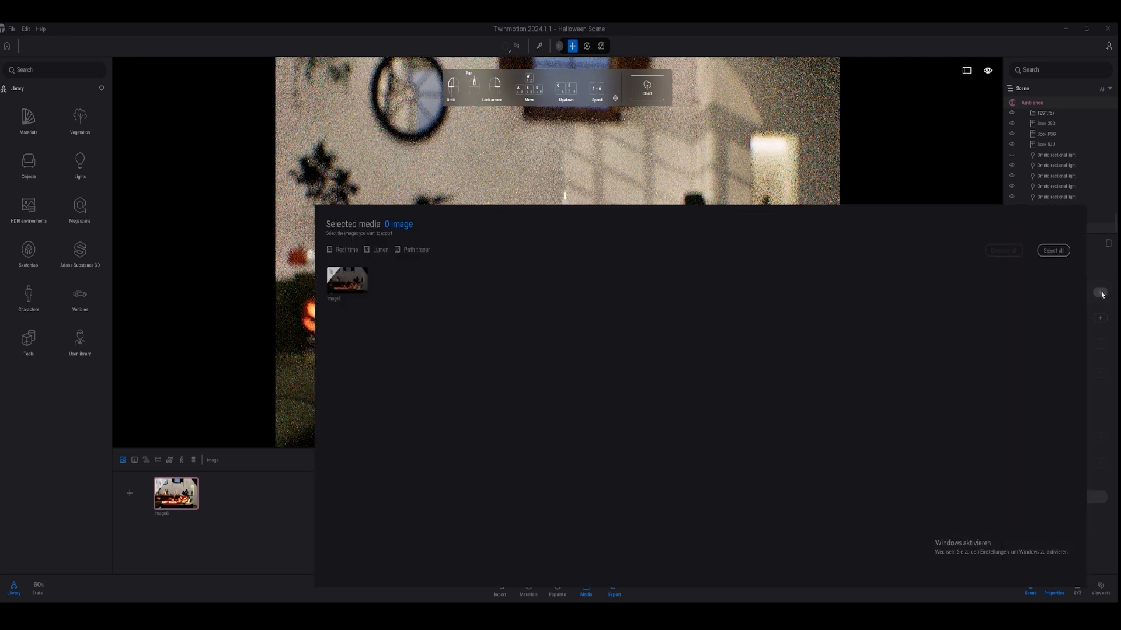
click(346, 280)
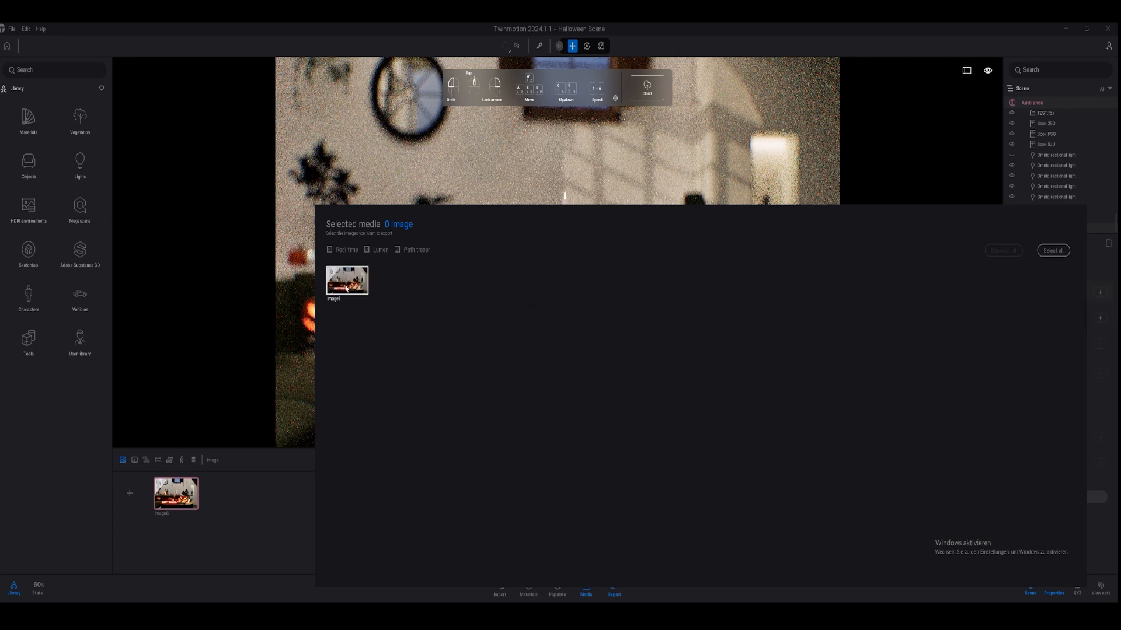
click(1097, 288)
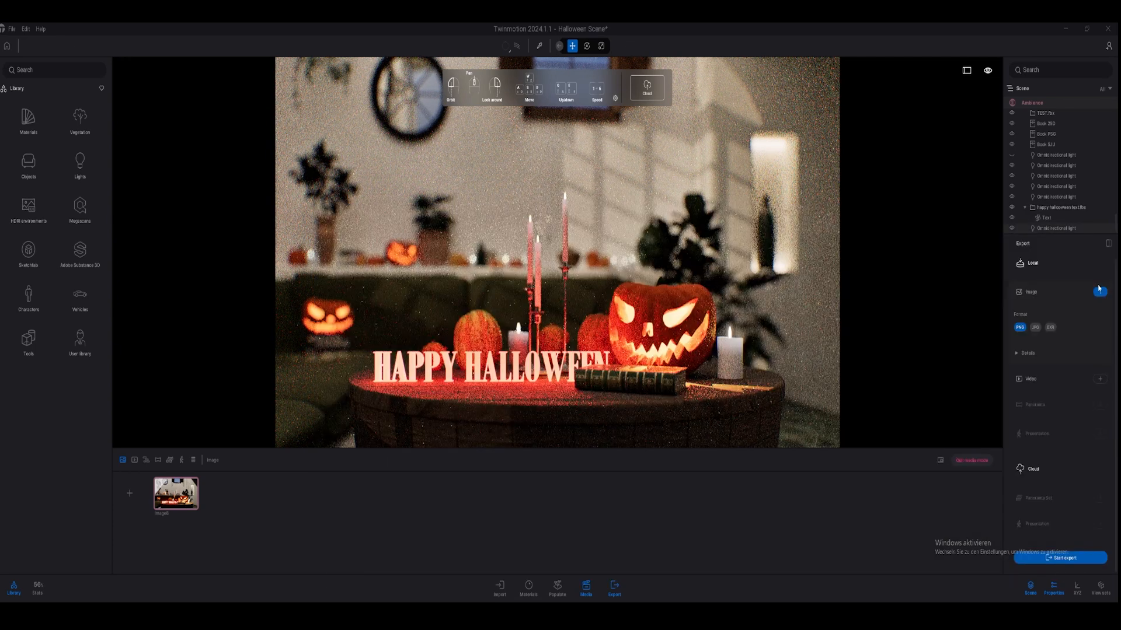
click(1029, 353)
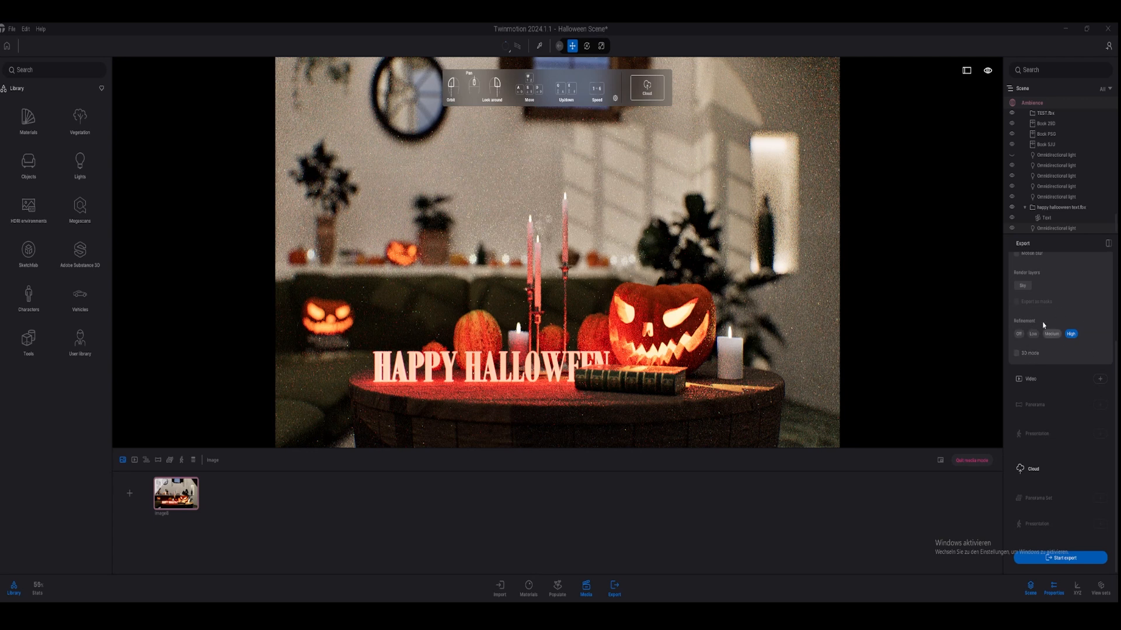
click(1059, 558)
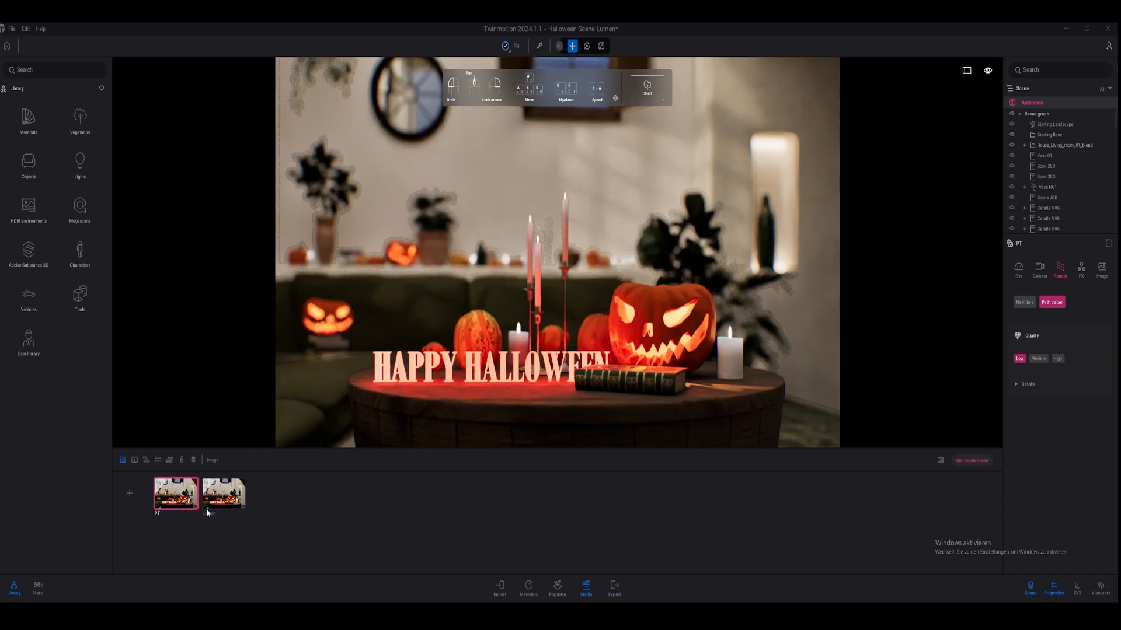
Switch the second saved image, Lumen, to real-time rendering with Lumen global illumination
click(229, 497)
click(1024, 302)
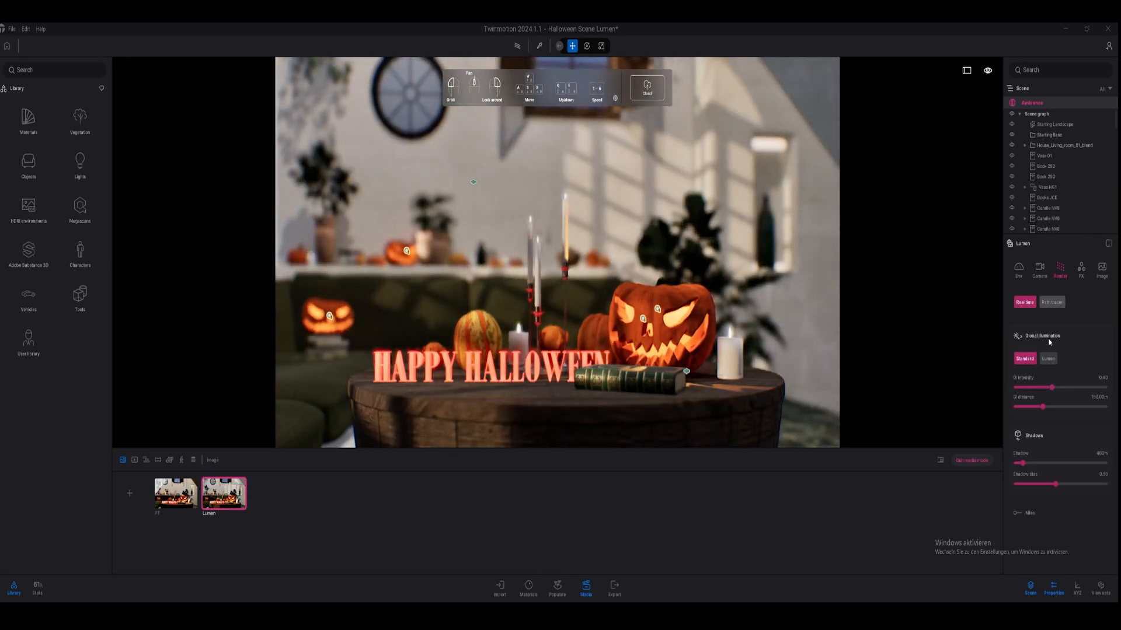
click(1048, 362)
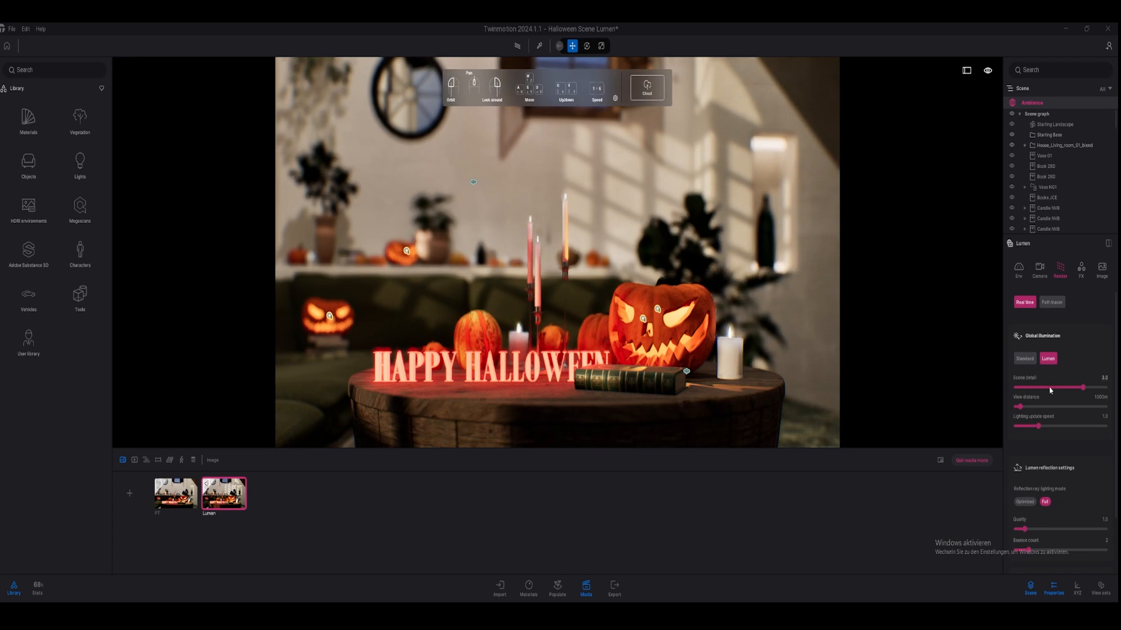
Set Lumen scene detail, reflection quality and bounce count to their maximums, and raise the shadow distance to about 1290 m
drag(1083, 387, 1106, 387)
scroll(1106, 391, down, 2)
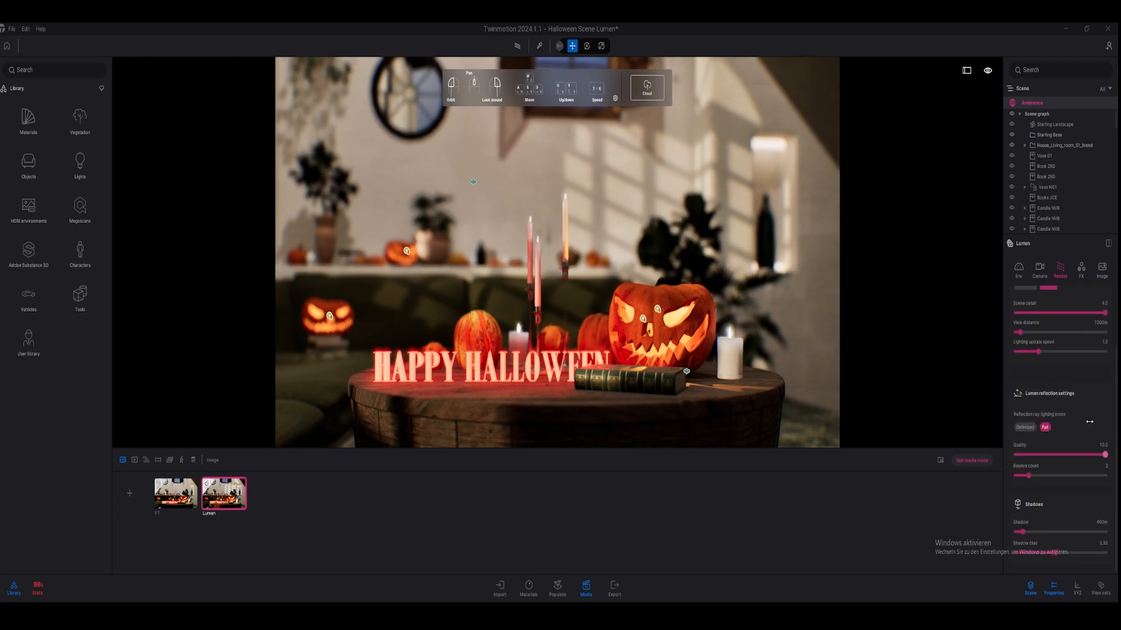
click(1104, 454)
drag(1079, 476, 1106, 475)
drag(1032, 535, 1038, 531)
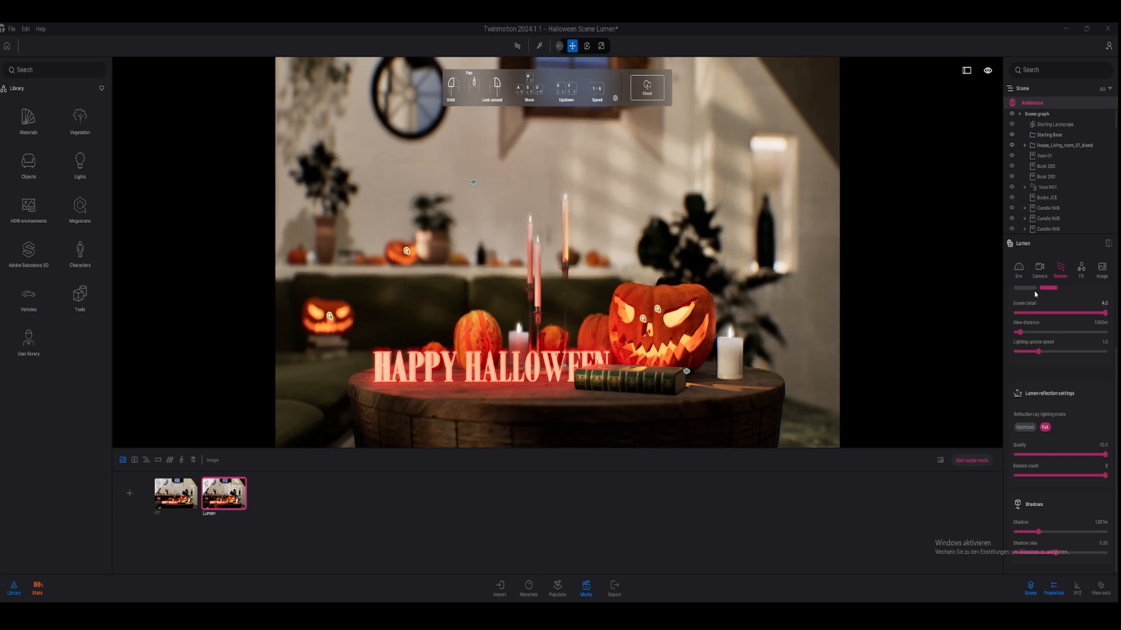
Review the Lumen image's camera exposure, environment lighting, available filters and output size options
click(1039, 270)
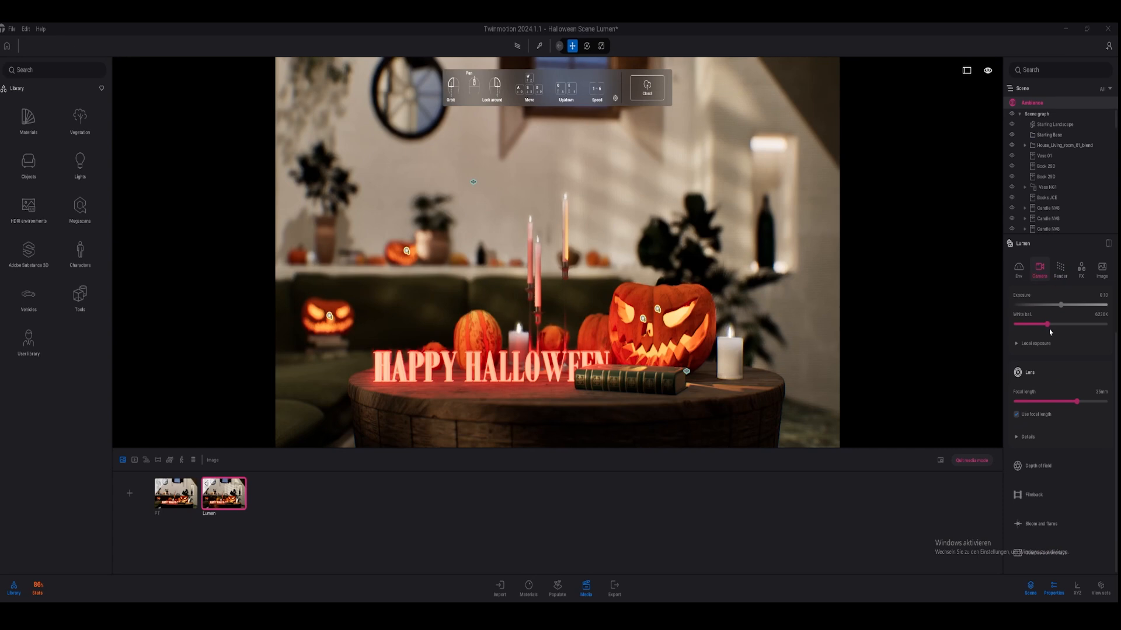
scroll(1050, 332, up, 1)
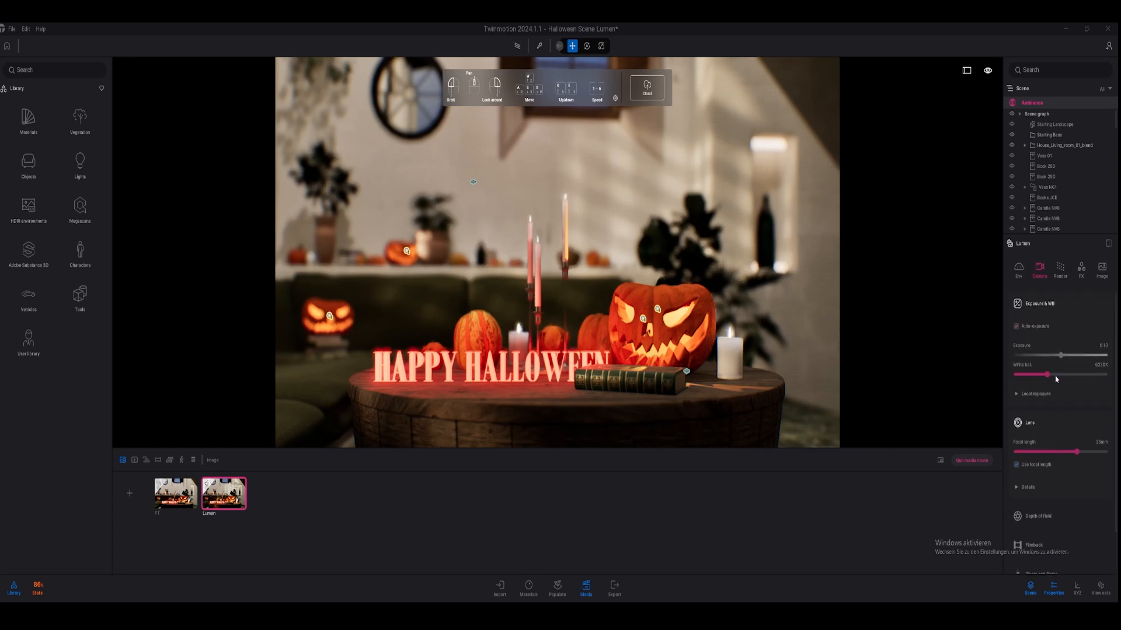
click(1019, 269)
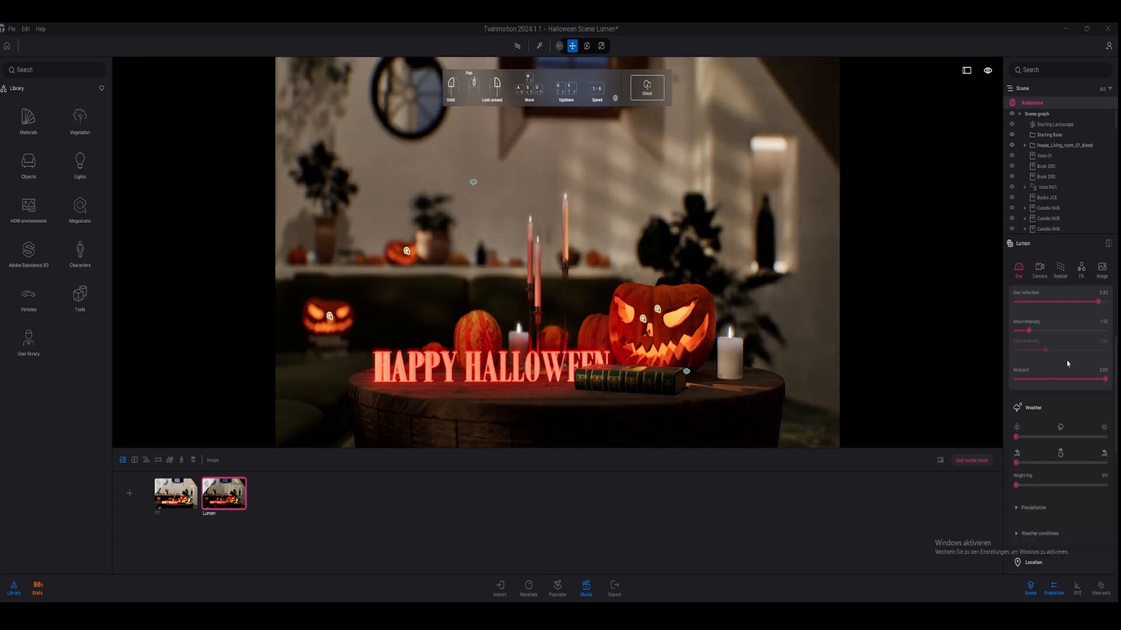
scroll(1066, 362, up, 1)
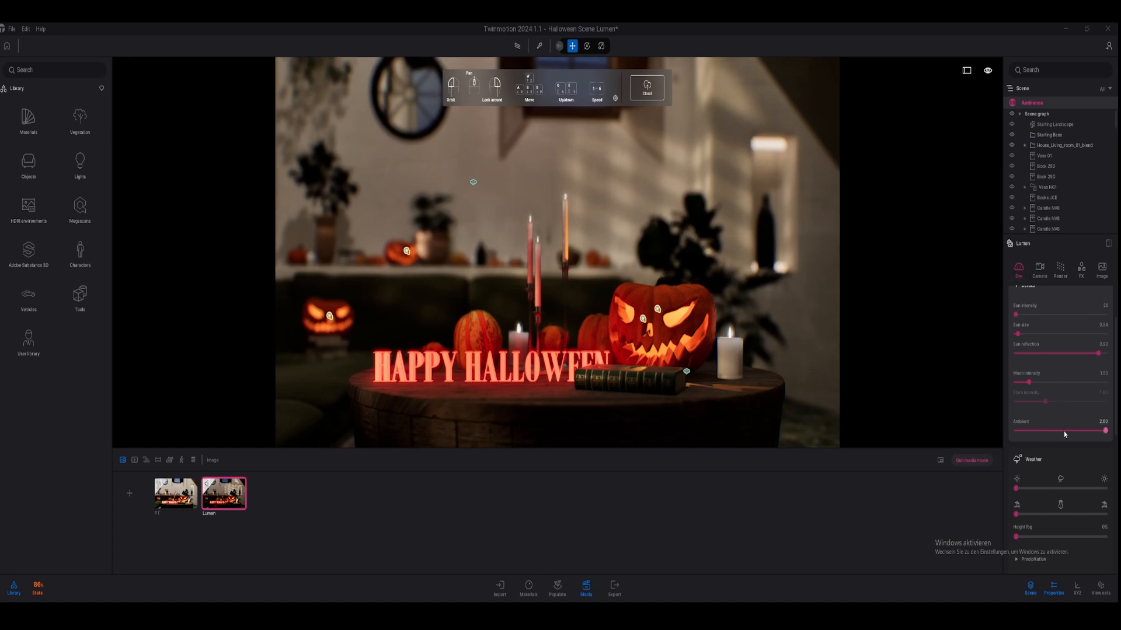
click(1060, 268)
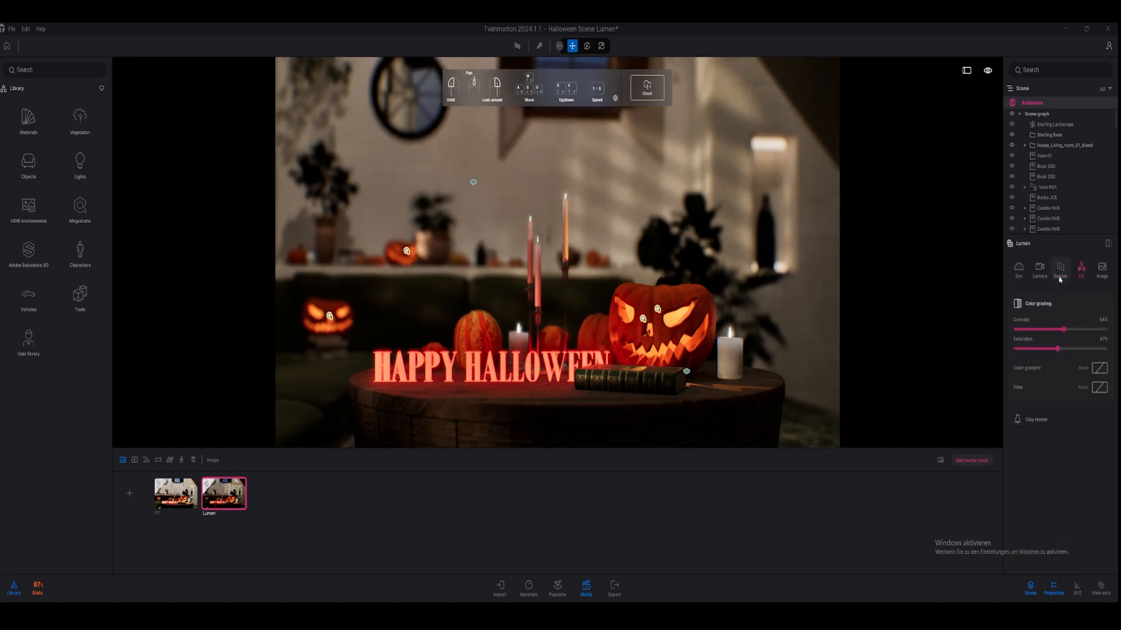
click(1082, 278)
click(1105, 390)
scroll(1052, 471, down, 5)
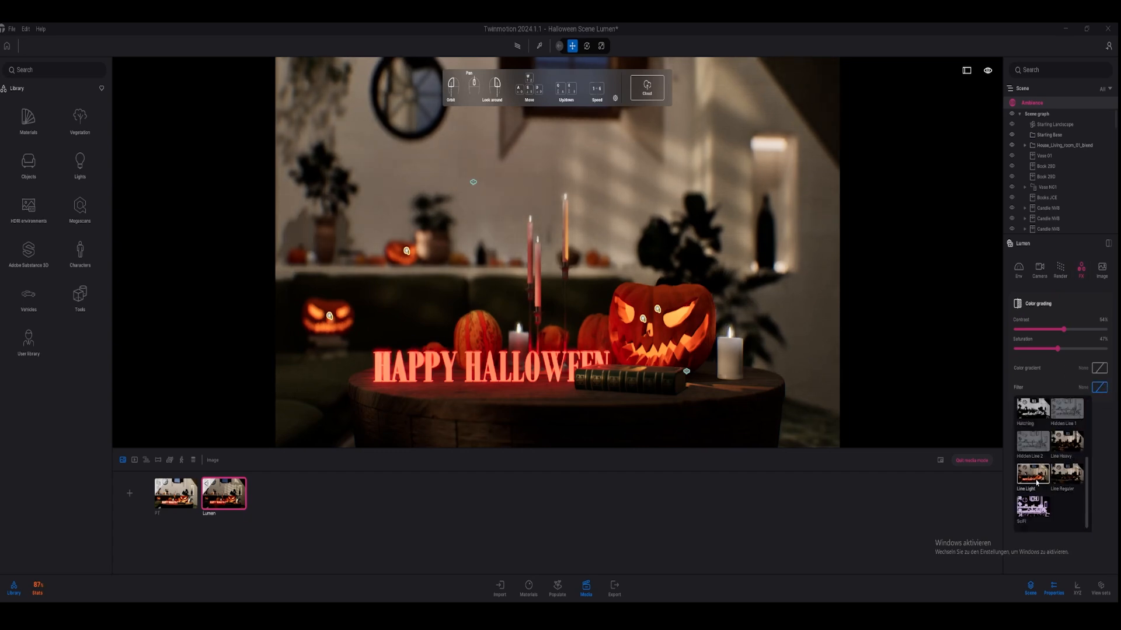
click(1102, 274)
click(1039, 365)
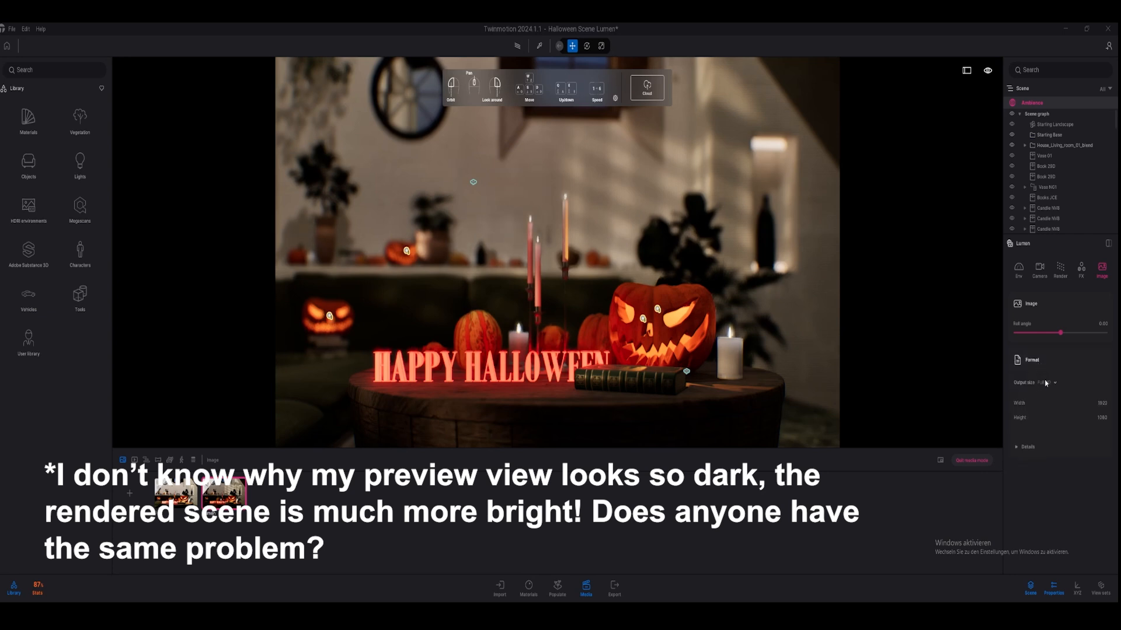
click(1052, 384)
click(1055, 384)
Lower the Lumen image's exposure slightly and reduce the shadow boost in its local exposure settings
click(1039, 269)
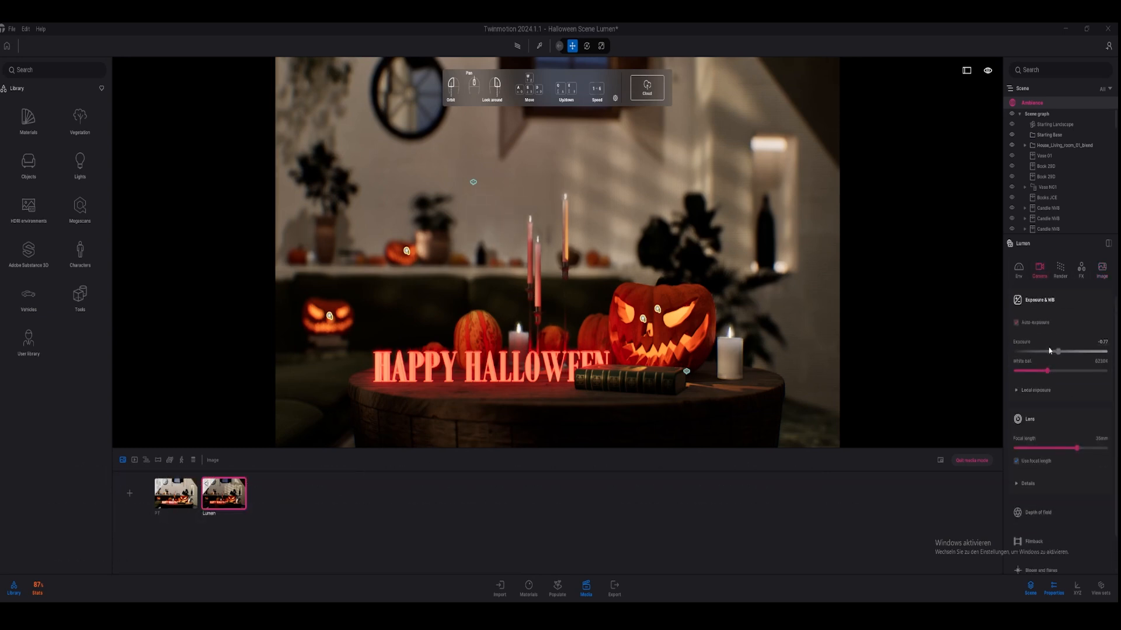
click(1036, 390)
scroll(1034, 413, down, 1)
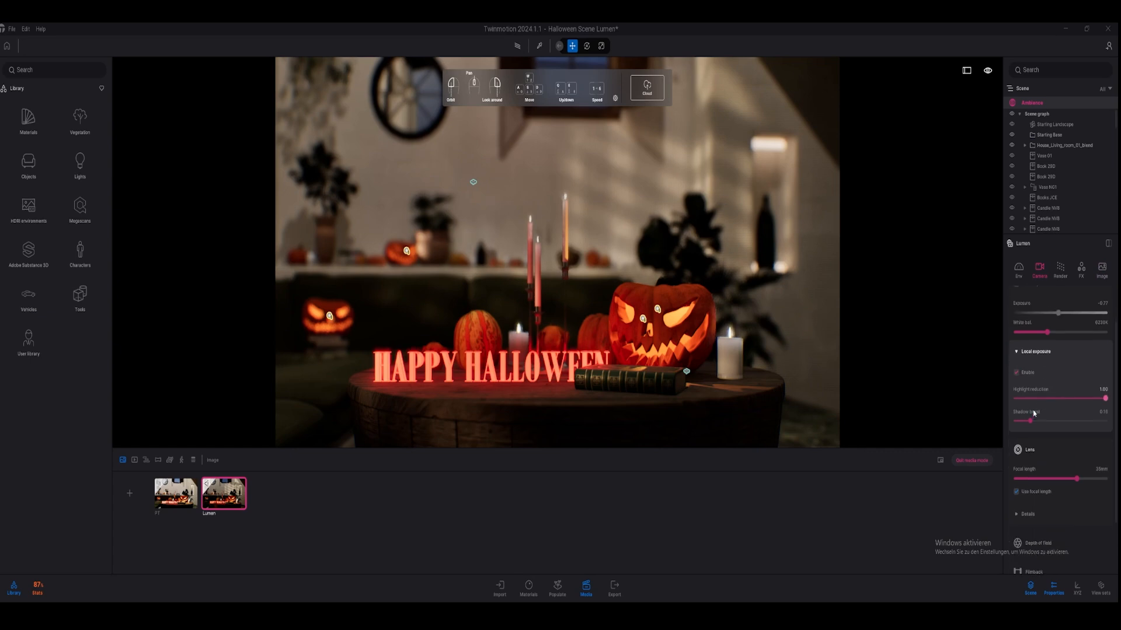
drag(1027, 425, 1020, 429)
Select the Lumen image for local image export
click(613, 590)
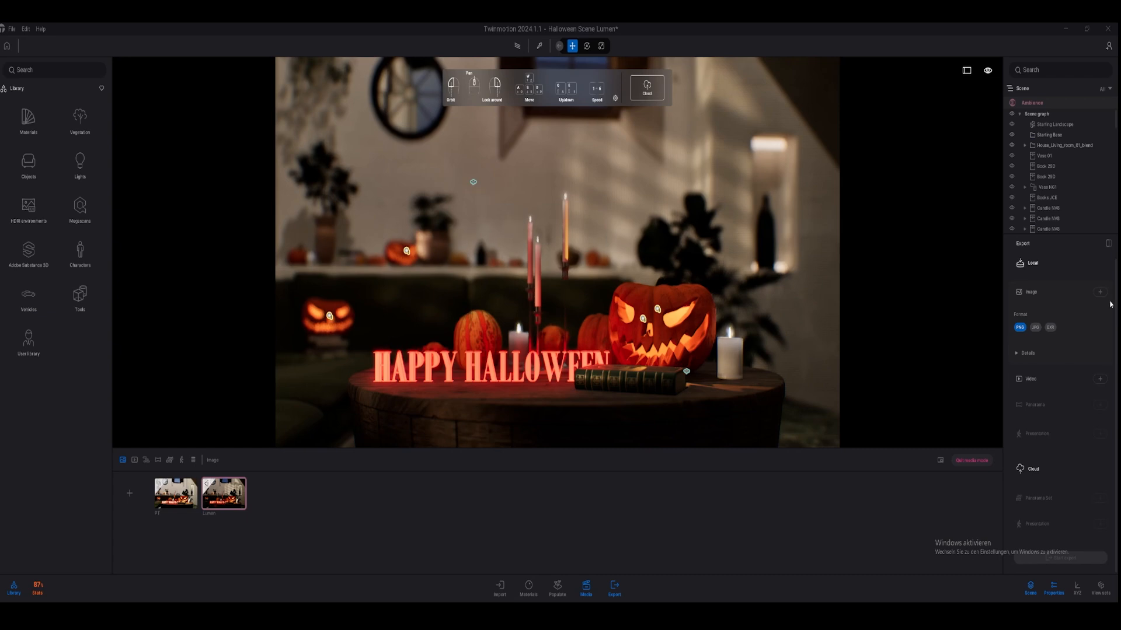
click(1100, 292)
click(394, 281)
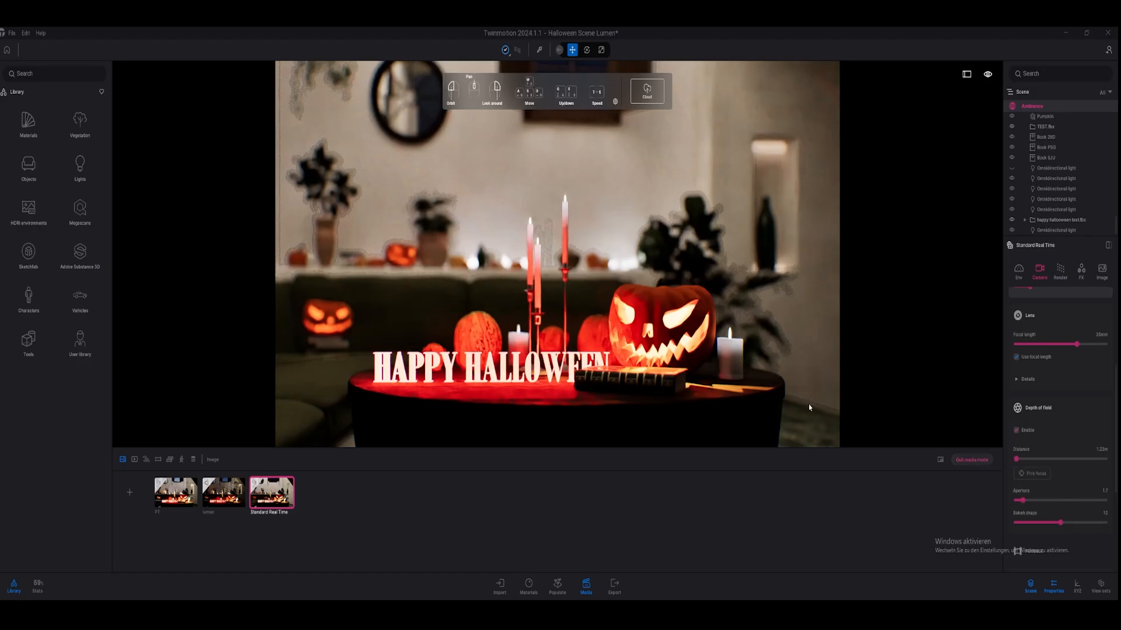
Render the Standard Real Time image in real time with standard global illumination, GI intensity 1.00 and GI distance about 337 m
click(1059, 270)
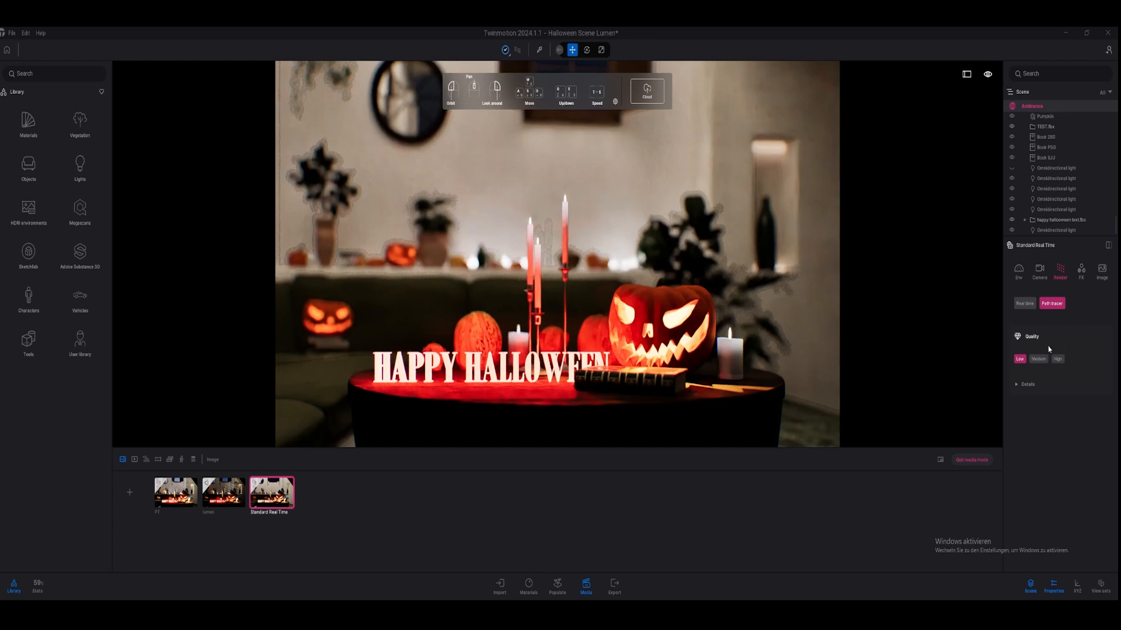
click(1026, 304)
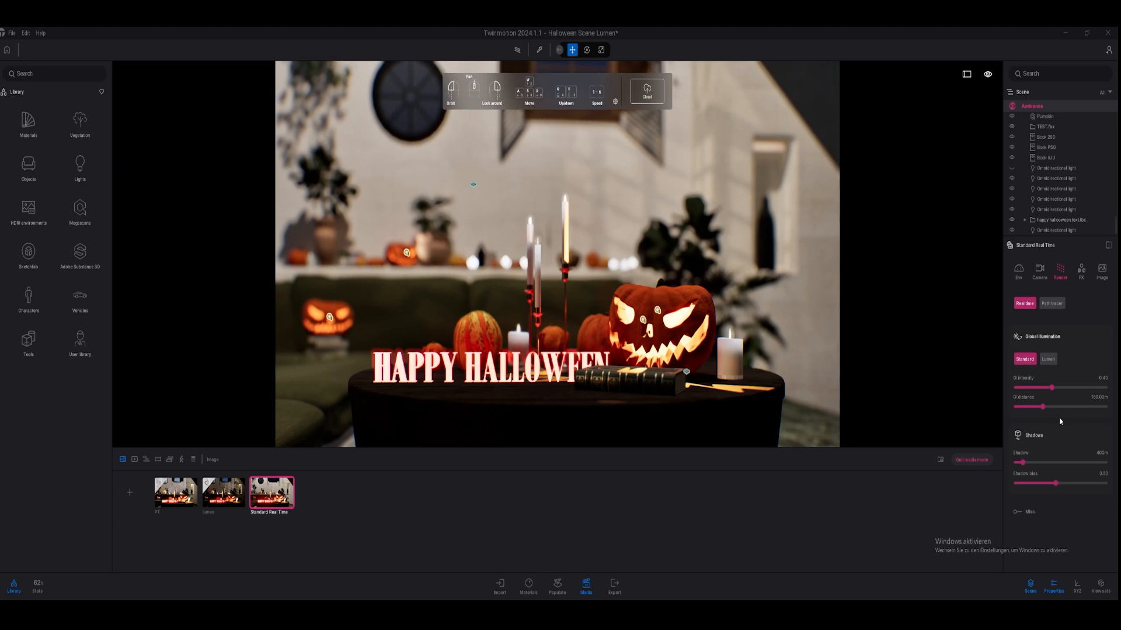
drag(1052, 387, 1064, 412)
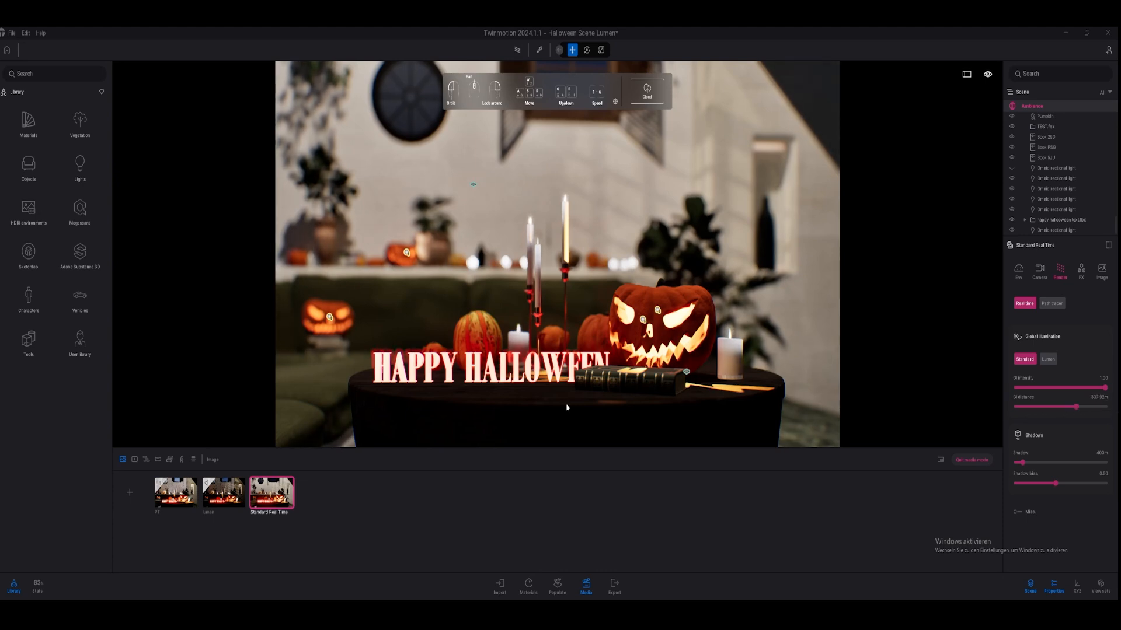
Set the Standard Real Time image's ambient light to 2.00 in its natural lighting details
click(1018, 271)
scroll(1077, 345, up, 1)
scroll(1077, 345, up, 1)
drag(1087, 349, 1107, 348)
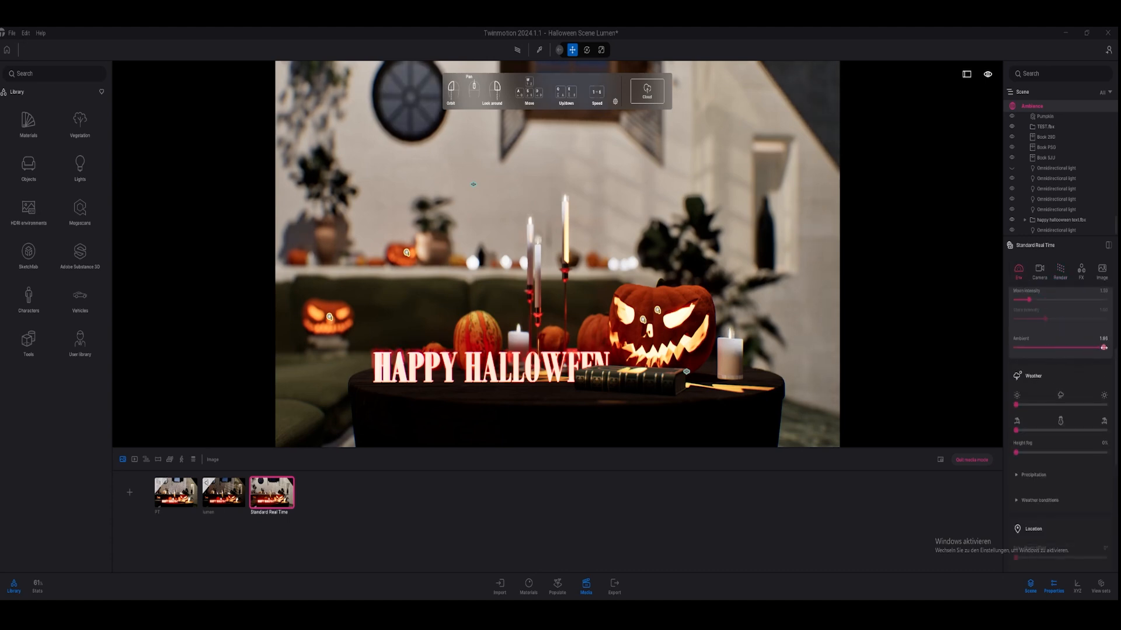
scroll(1087, 370, up, 3)
scroll(1089, 378, up, 5)
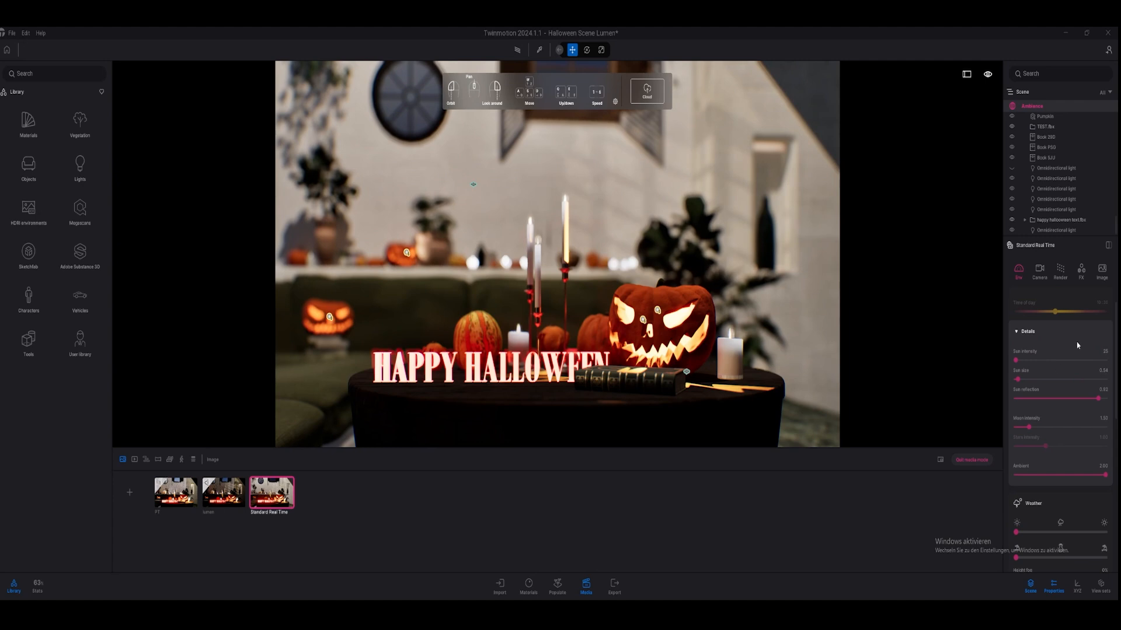
Set the HDRI environment's intensity to 4.00 for the Standard Real Time image
scroll(1094, 387, down, 10)
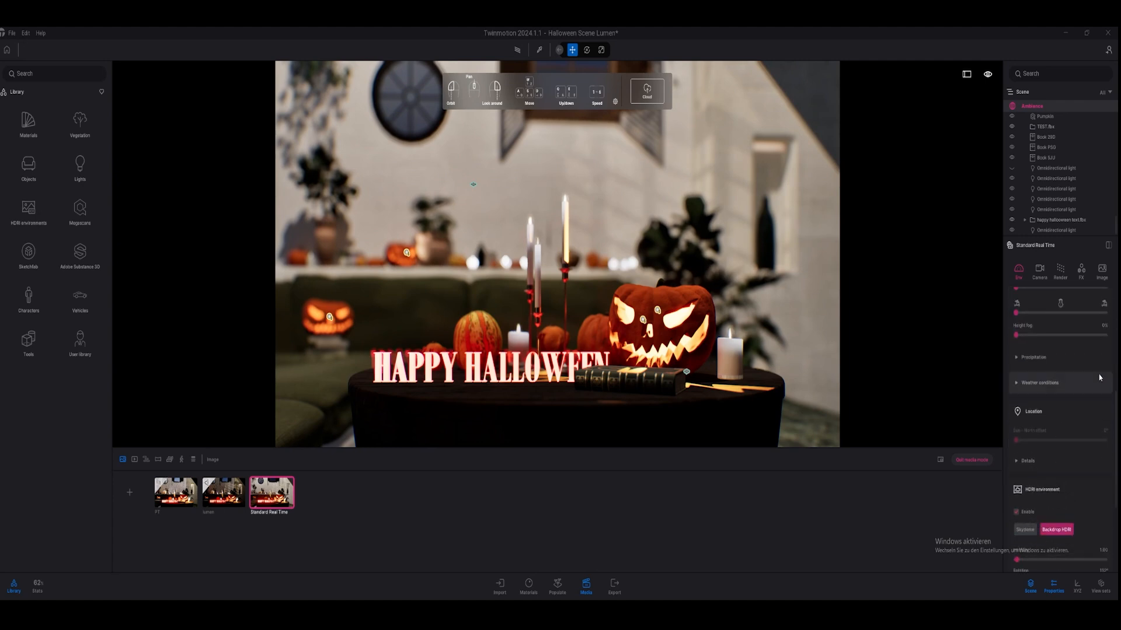
scroll(1097, 376, down, 4)
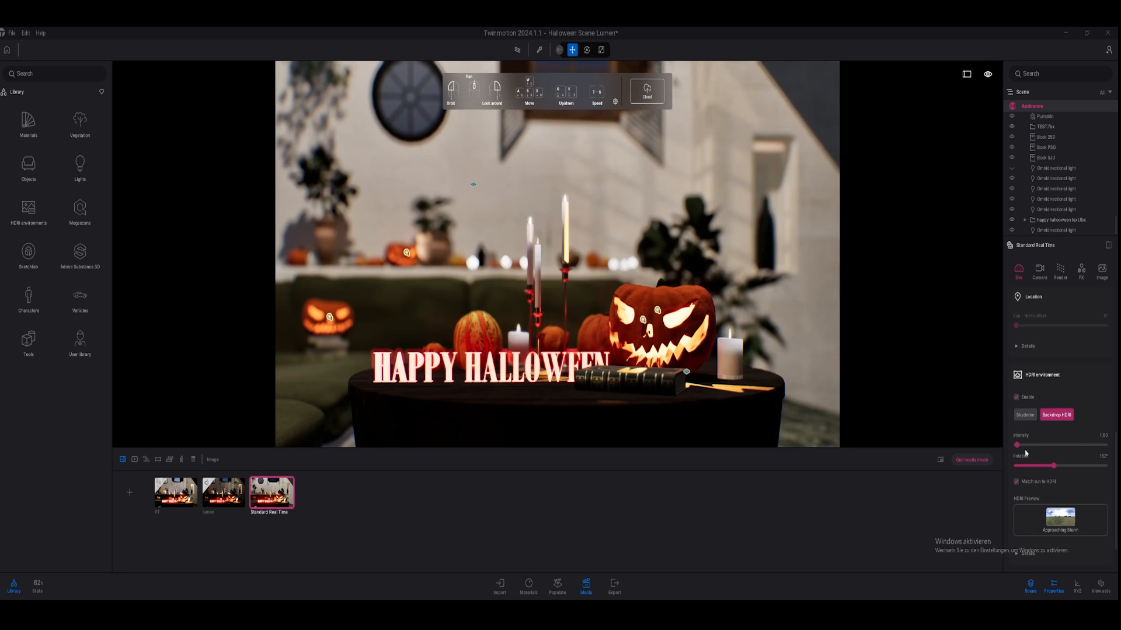
click(1103, 435)
scroll(1049, 456, down, 10)
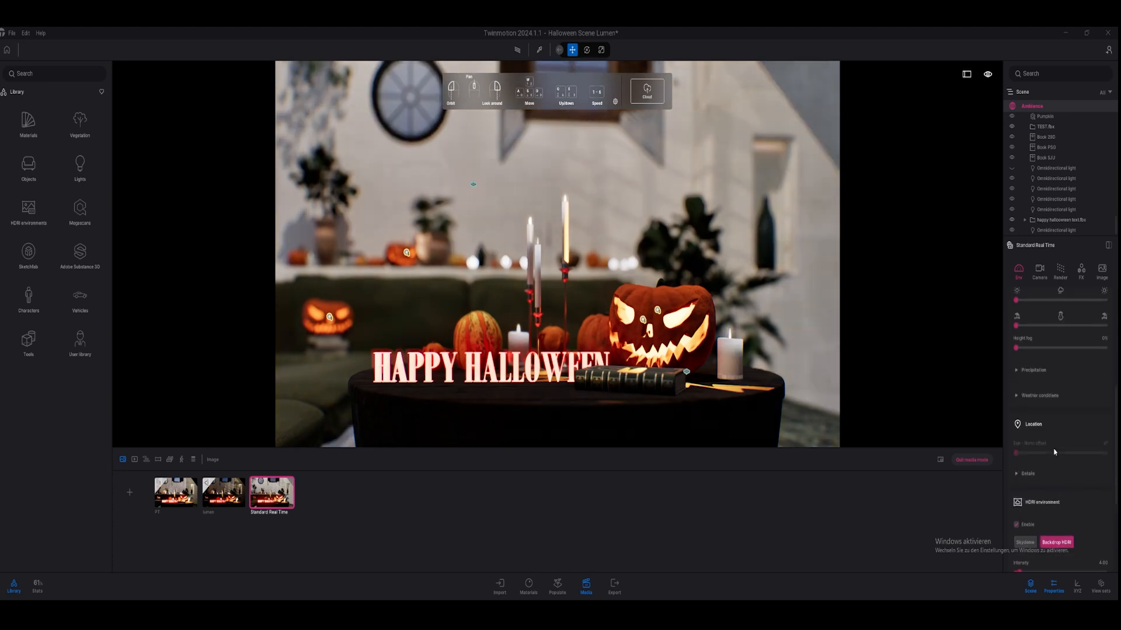
scroll(1049, 456, up, 3)
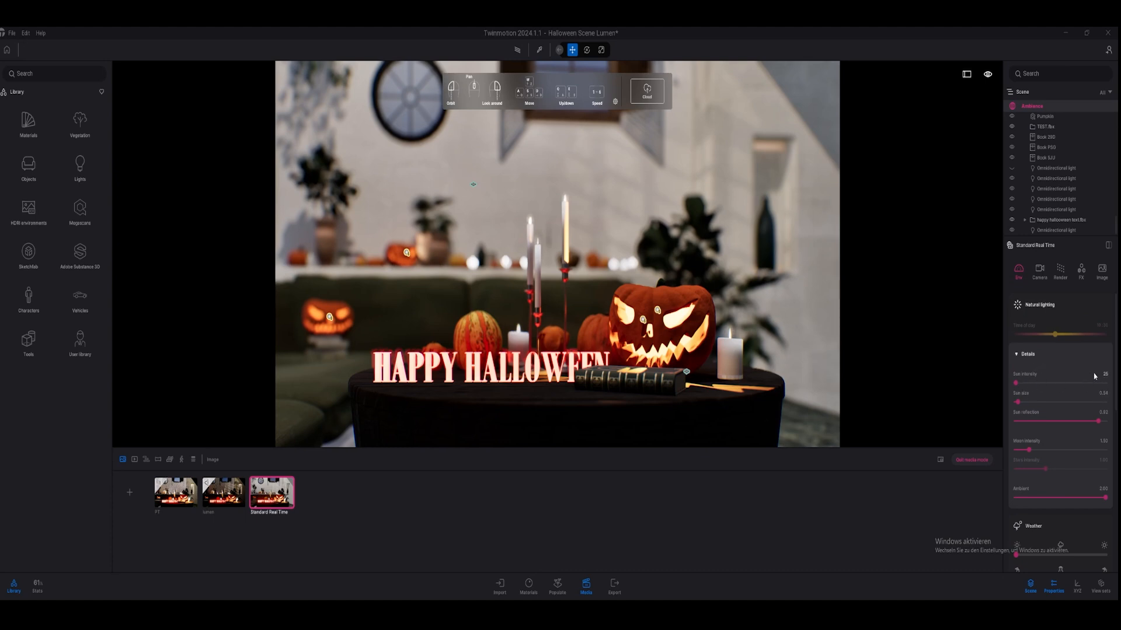
Set the Standard Real Time image's local exposure to about 0.62 highlight reduction and 0.00 shadow boost
click(1039, 279)
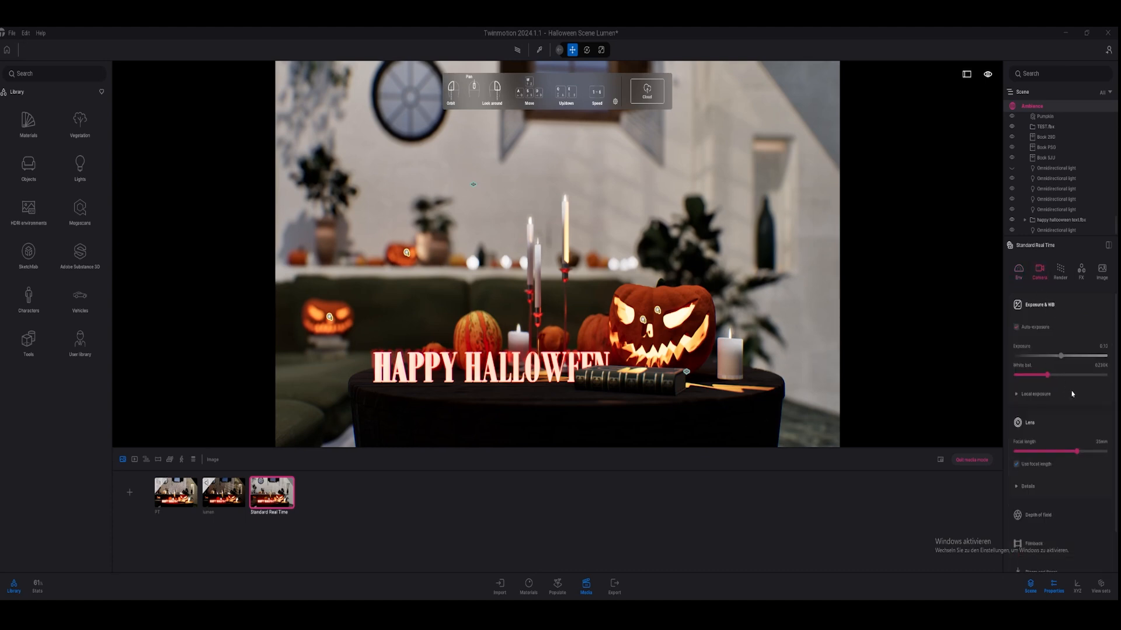
click(1037, 395)
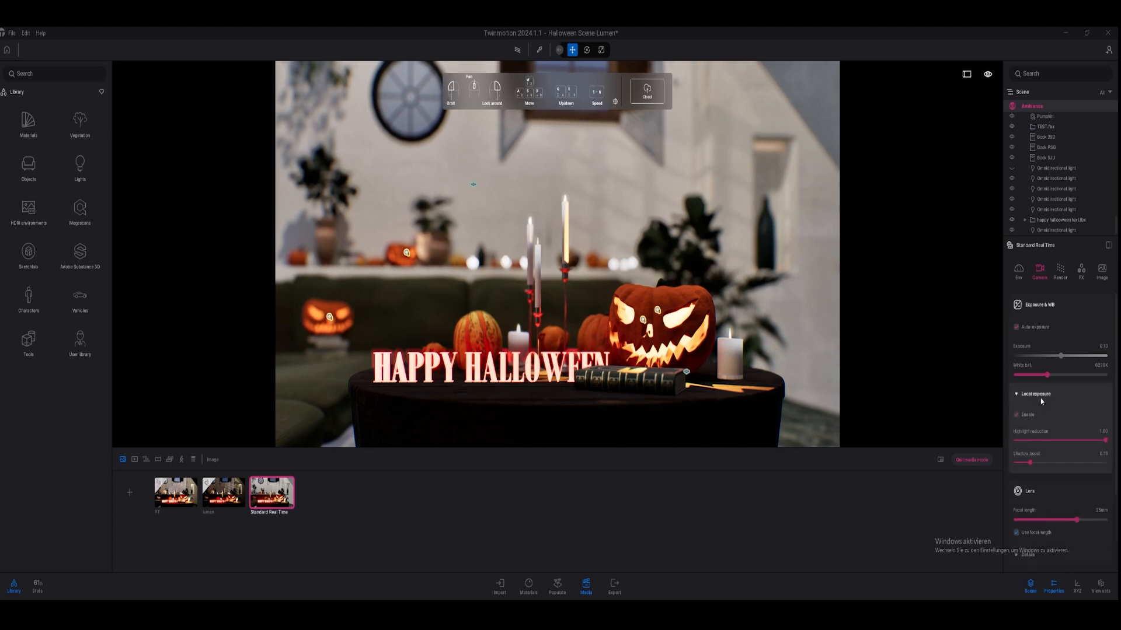
click(1068, 441)
drag(1067, 440, 1074, 442)
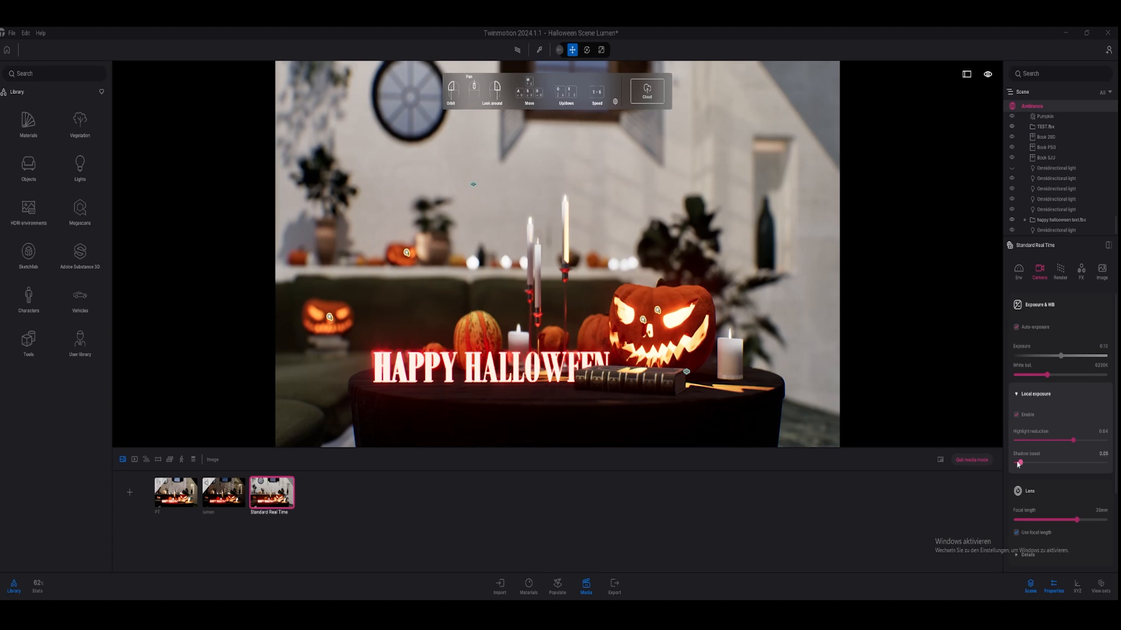
drag(1021, 464, 1015, 464)
drag(1073, 442, 1070, 441)
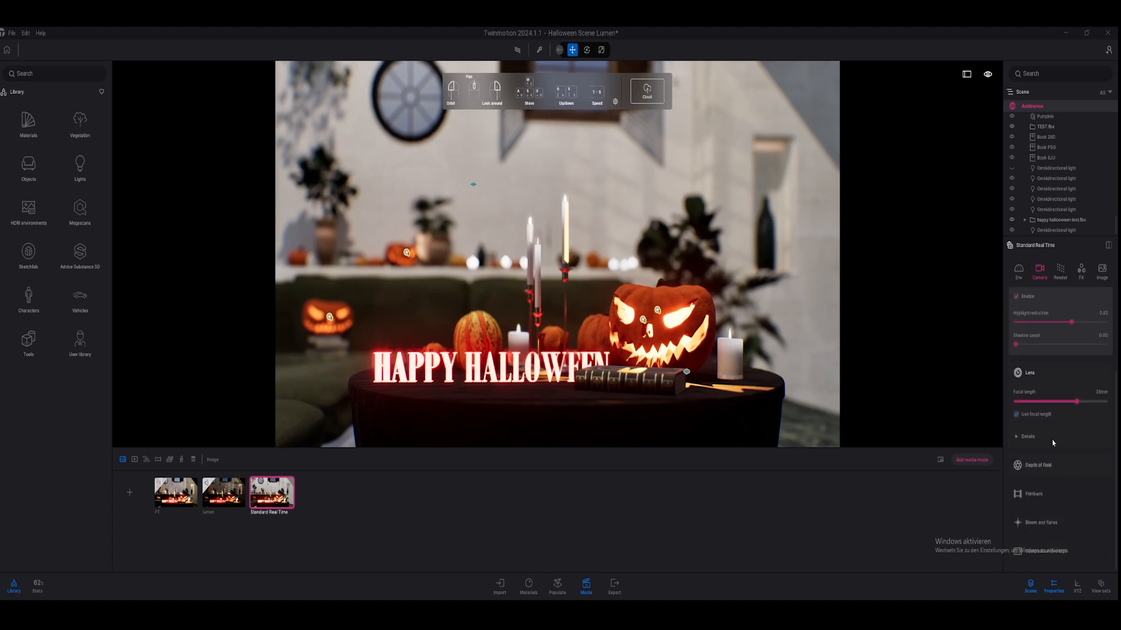
Compare Lumen with standard global illumination on the Standard Real Time image, then keep the standard method
click(1060, 270)
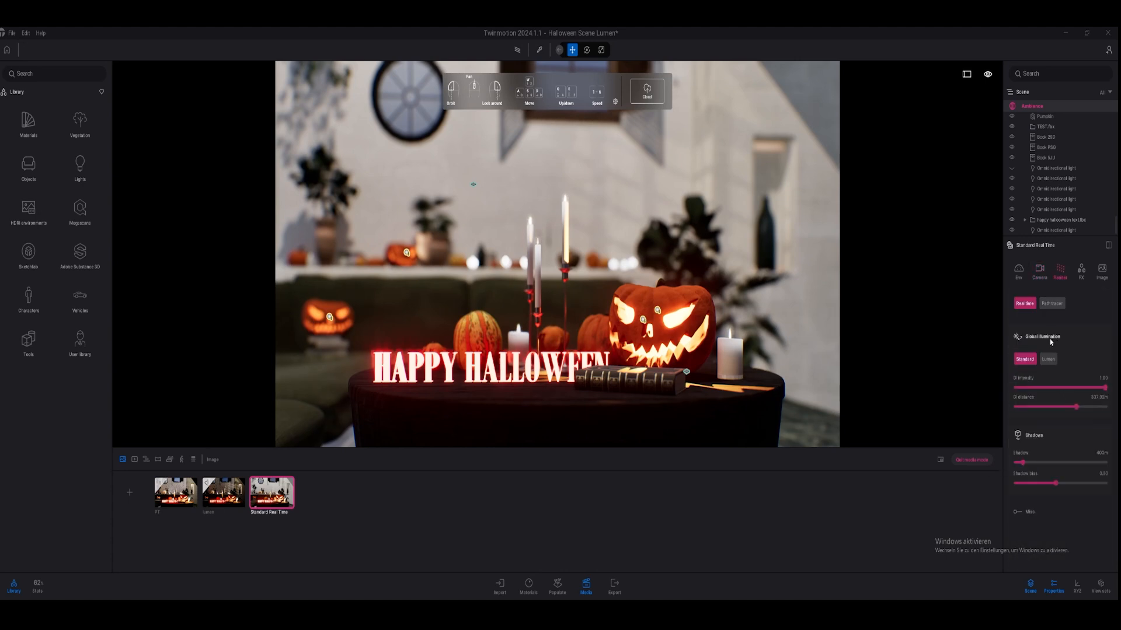
click(1048, 359)
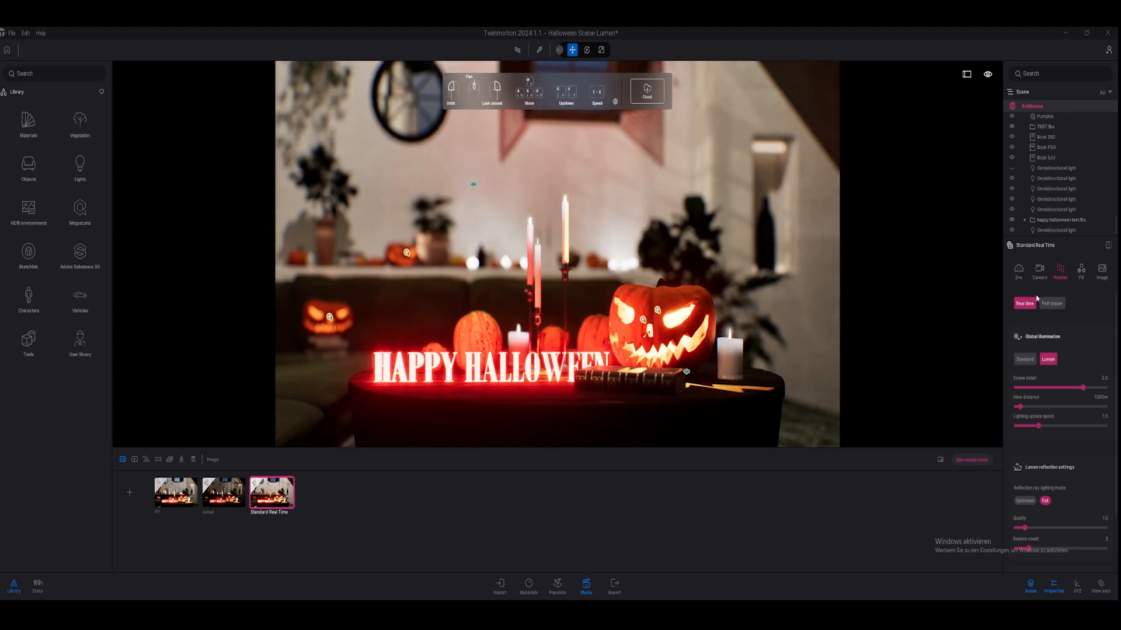
click(1029, 359)
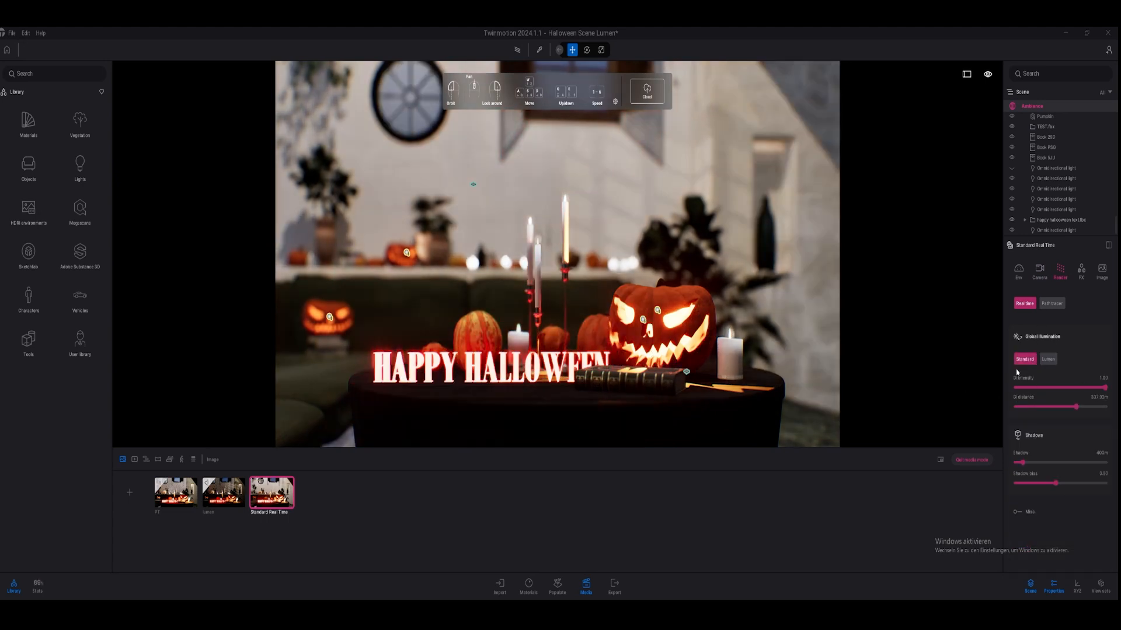
Place an omnidirectional light at the striped pumpkin behind the lettering, with a color temperature of 1500 K
click(80, 166)
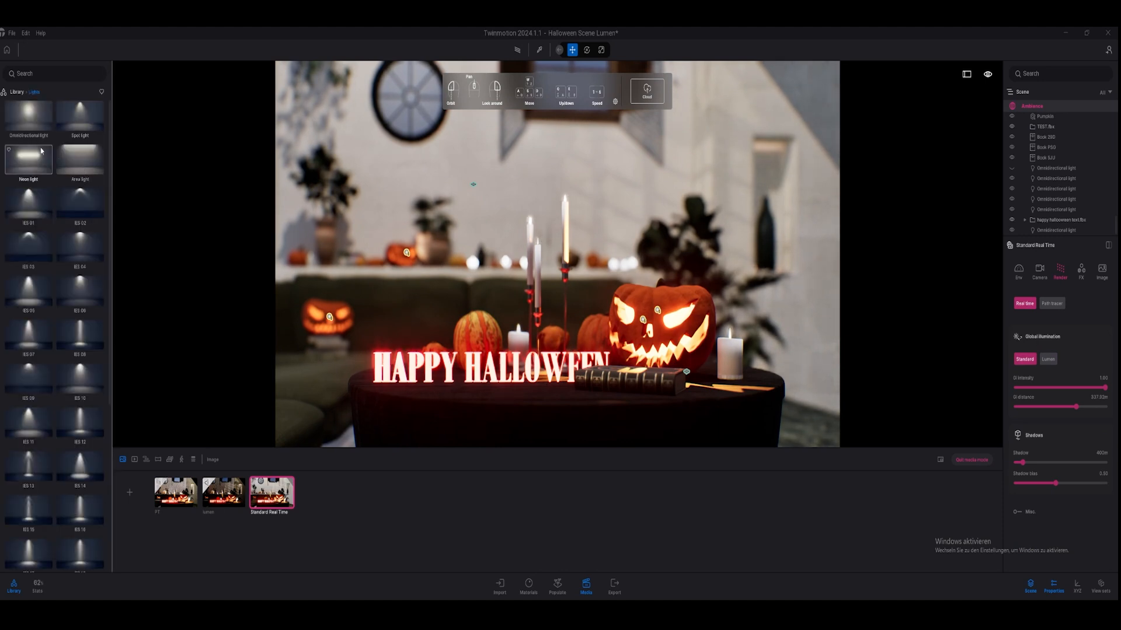
drag(169, 233, 488, 380)
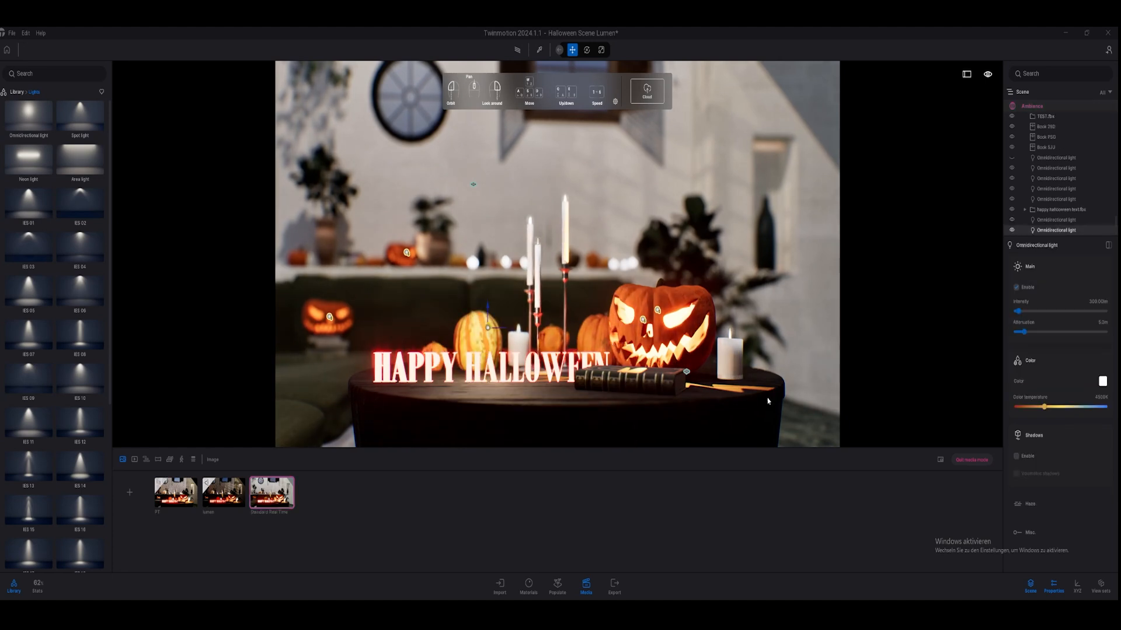
drag(1044, 407, 1017, 408)
Limit the striped pumpkin light to 0.5 m attenuation and an intensity of 15 lm
drag(1017, 311, 1016, 311)
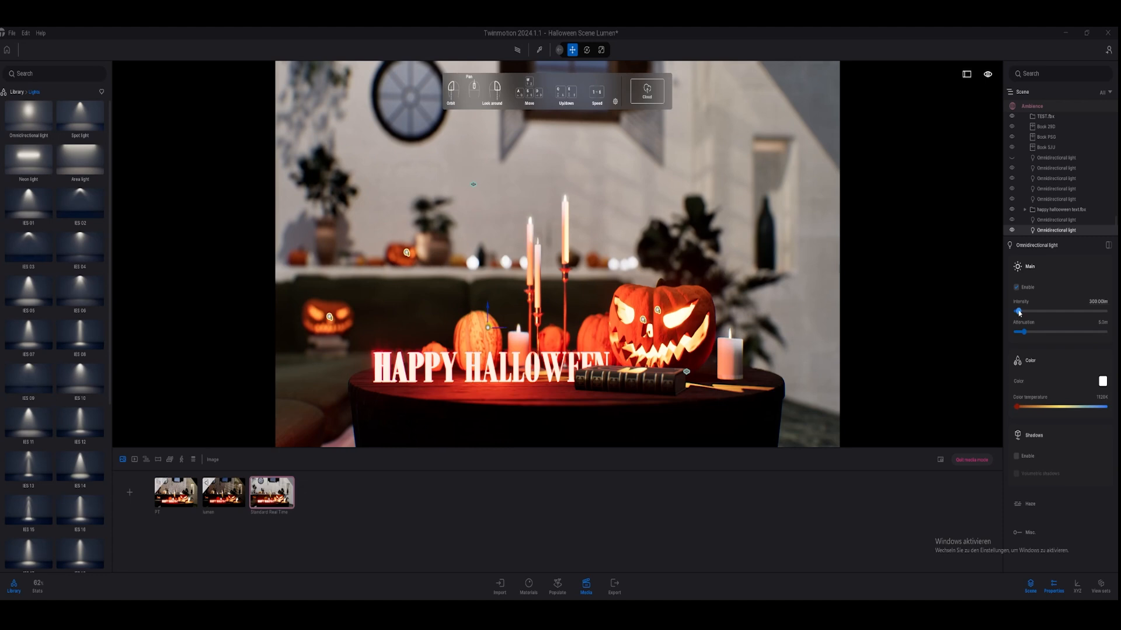
click(1015, 332)
click(1102, 322)
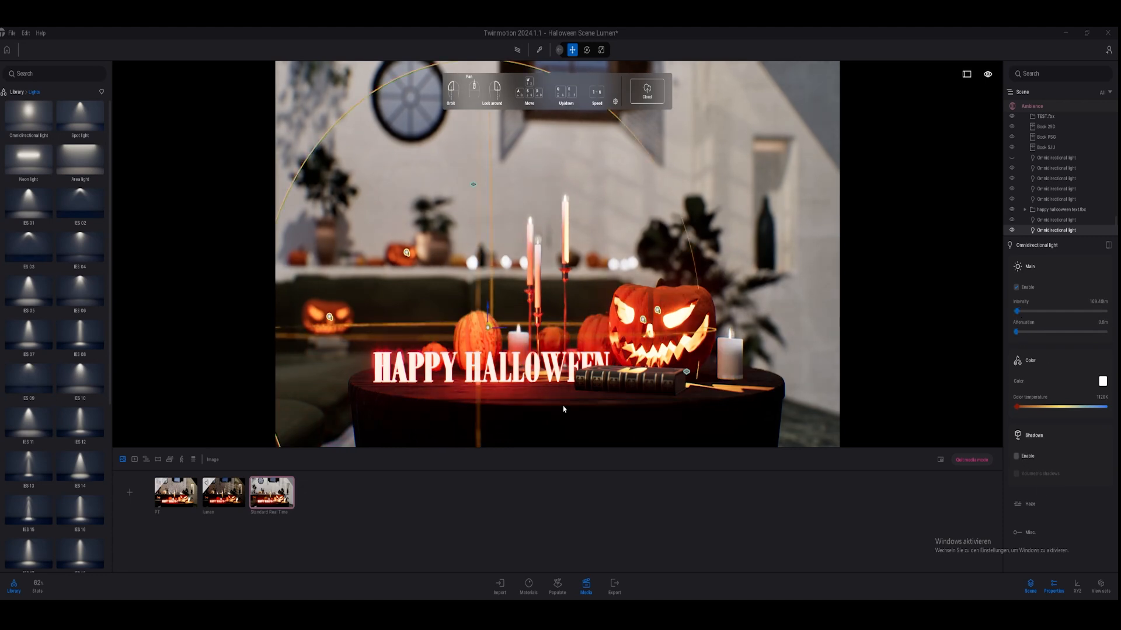
click(1099, 302)
text(15)
key(Return)
Place another omnidirectional light by the candle holders, enable its shadows and set its color temperature to 1500 K
drag(488, 327, 542, 383)
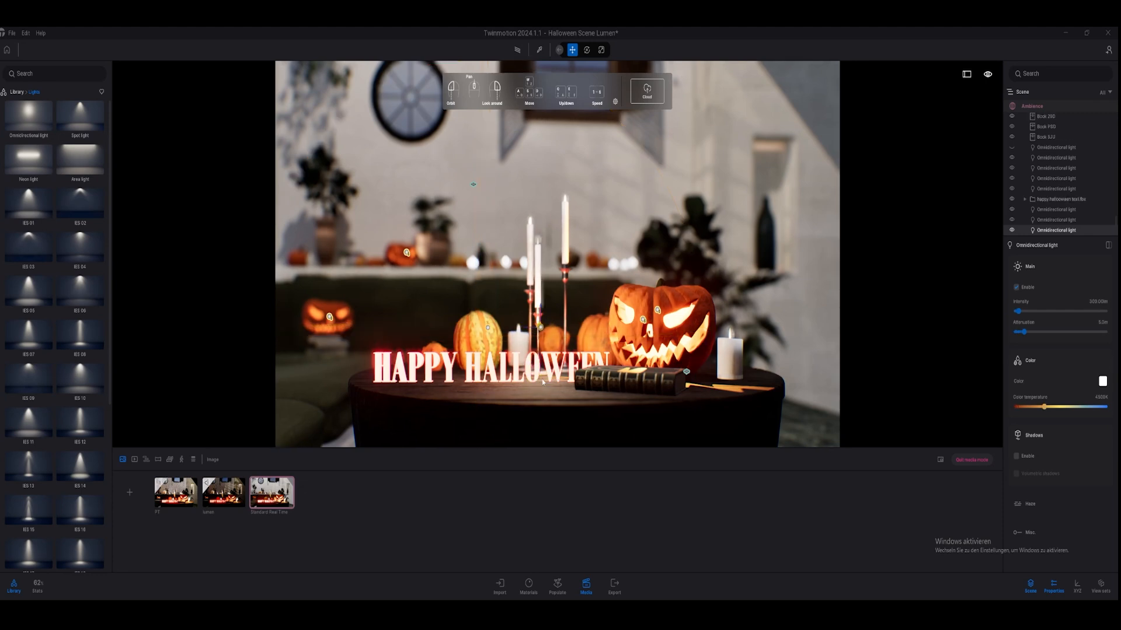
click(1018, 457)
click(1017, 407)
click(1016, 408)
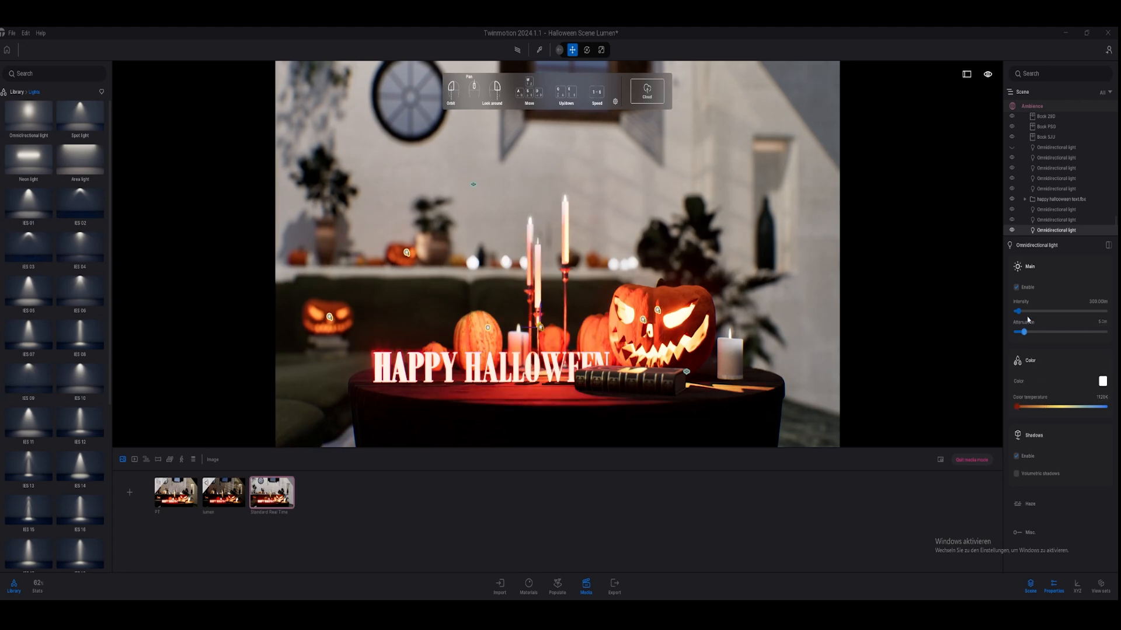
Move the new light beside the book on the table, with 0.5 m attenuation and 50 lm intensity
drag(1023, 331, 1016, 312)
drag(538, 377, 583, 355)
click(1099, 302)
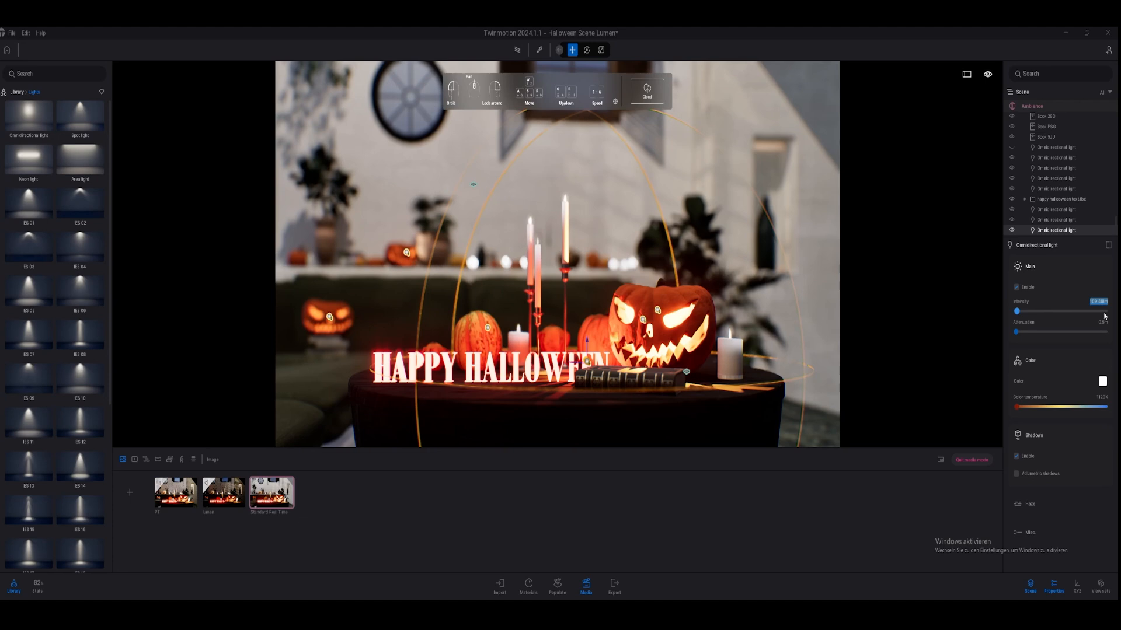
text(50)
key(Return)
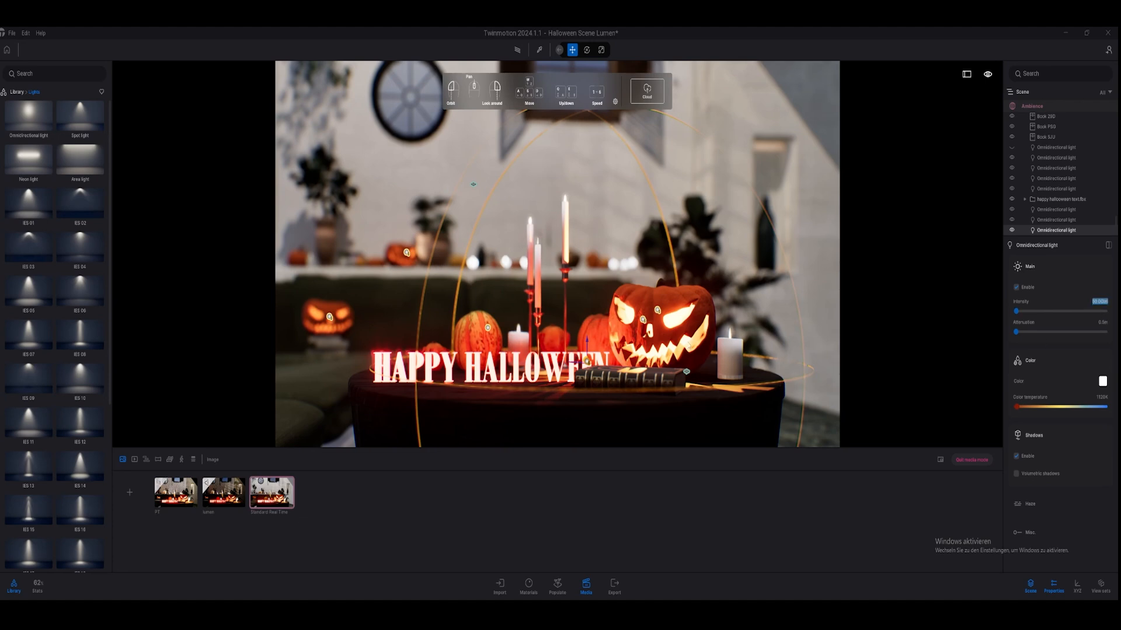
Adjust the intensity of the omnidirectional light in the large carved pumpkin
click(664, 320)
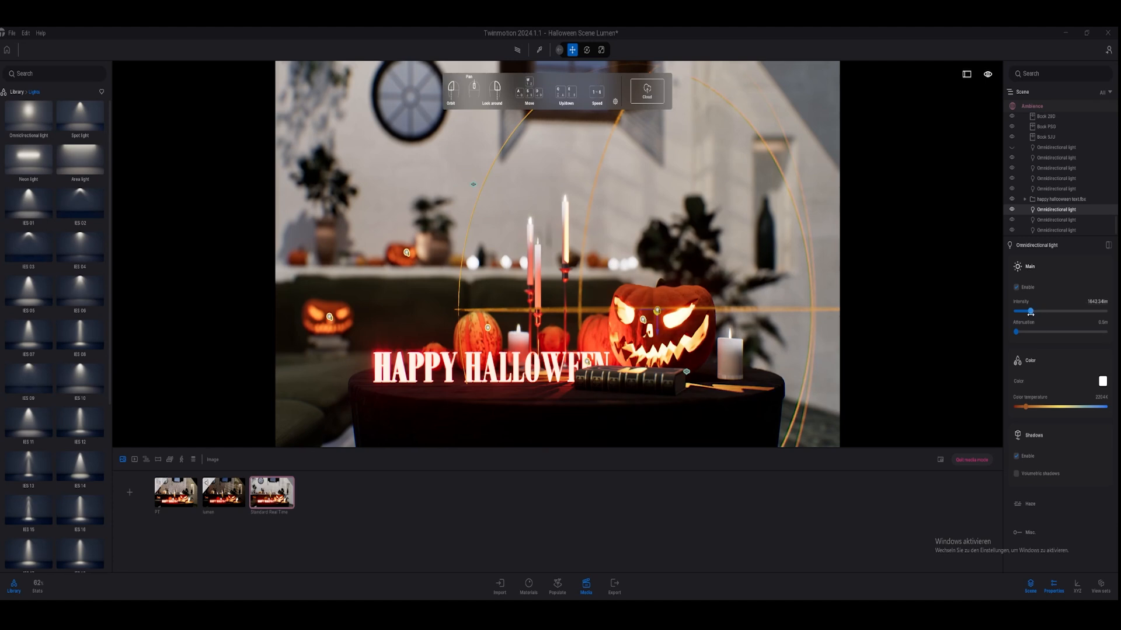
Review the Standard Real Time image's depth of field, bloom and flares, and color grading settings
click(1039, 271)
scroll(1062, 408, down, 3)
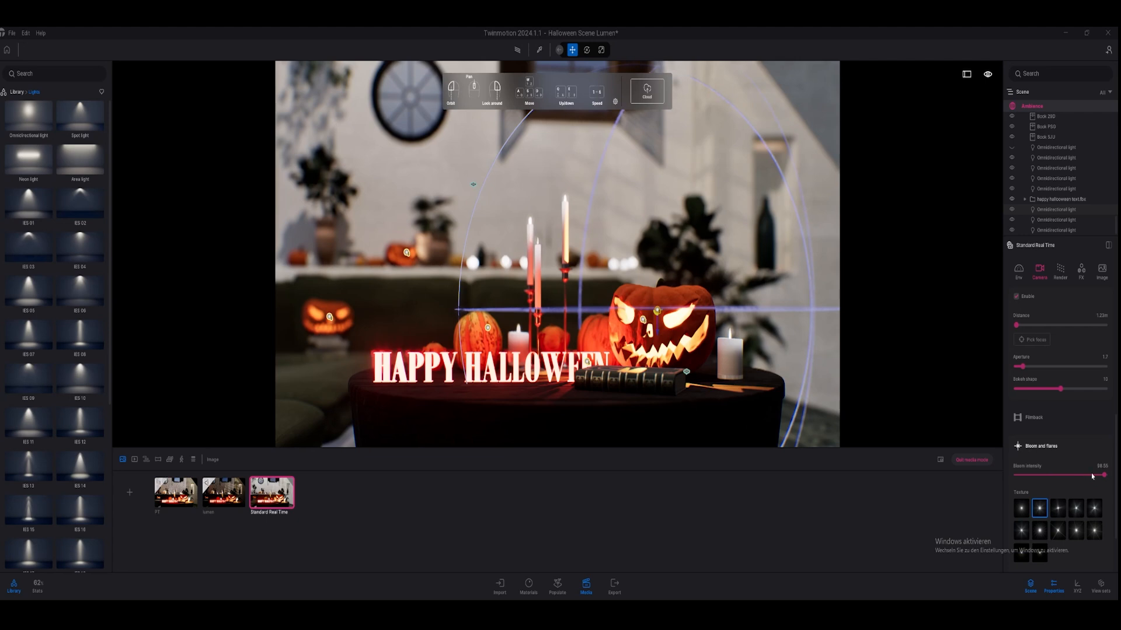
click(1080, 270)
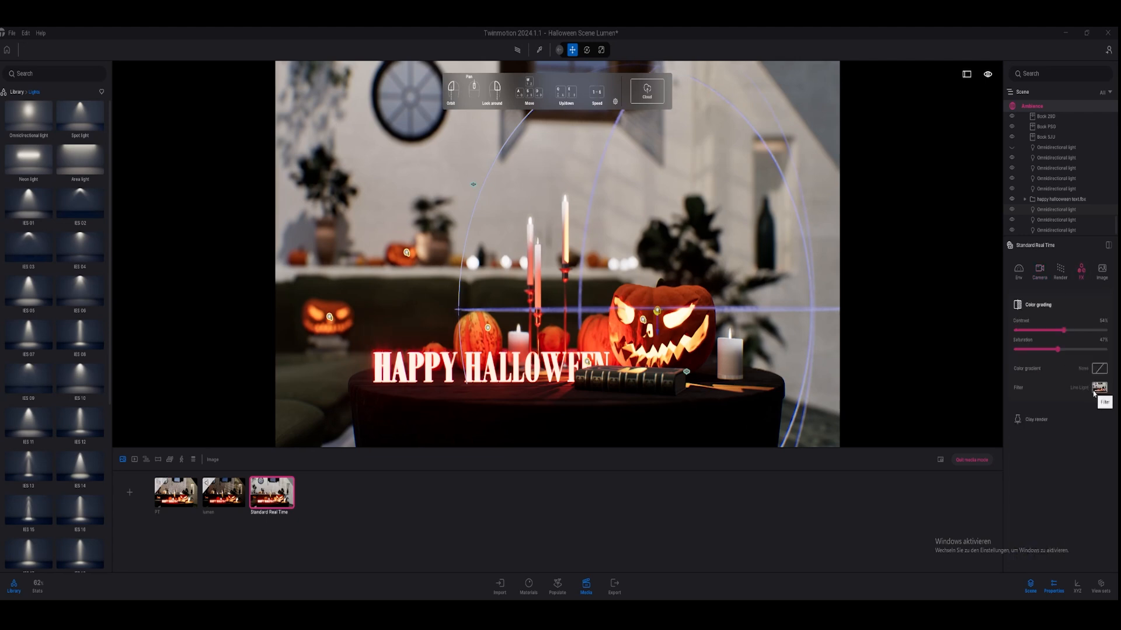
Set the Standard Real Time image's output size to 2K Full HD 1920x1080 and choose images for a local PNG export
click(1102, 270)
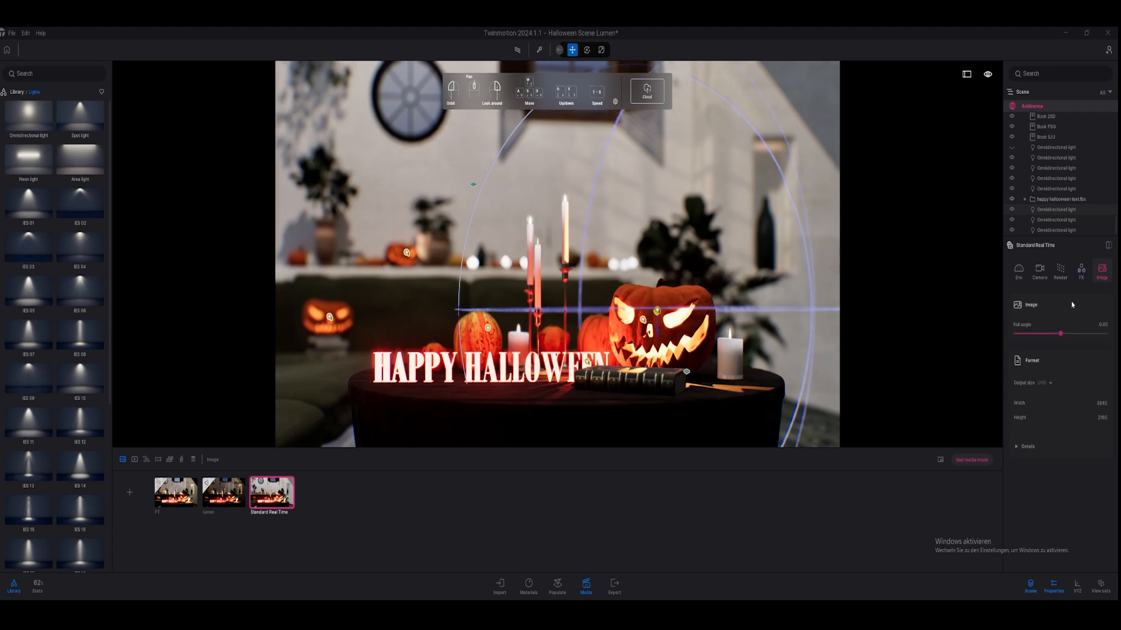
click(1044, 384)
click(1036, 402)
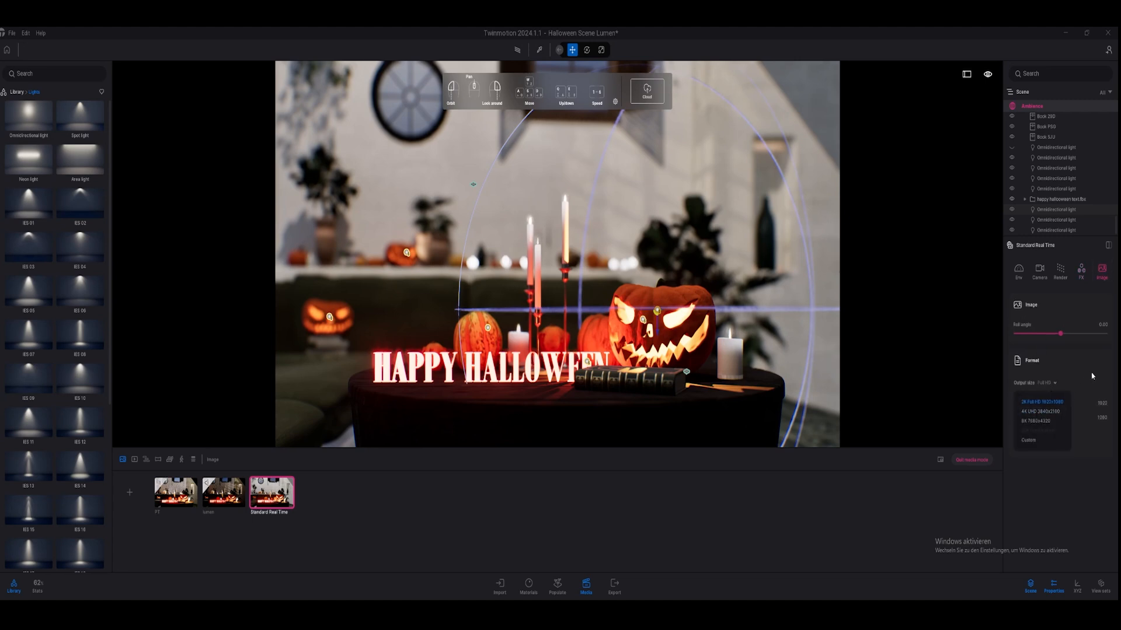
click(614, 585)
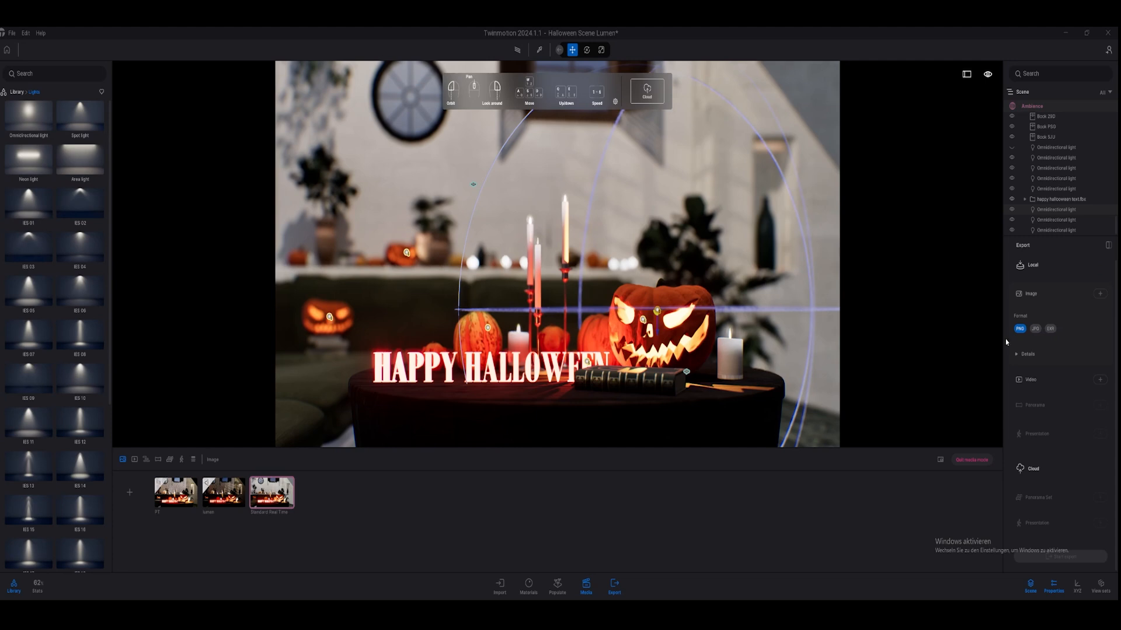
click(1100, 294)
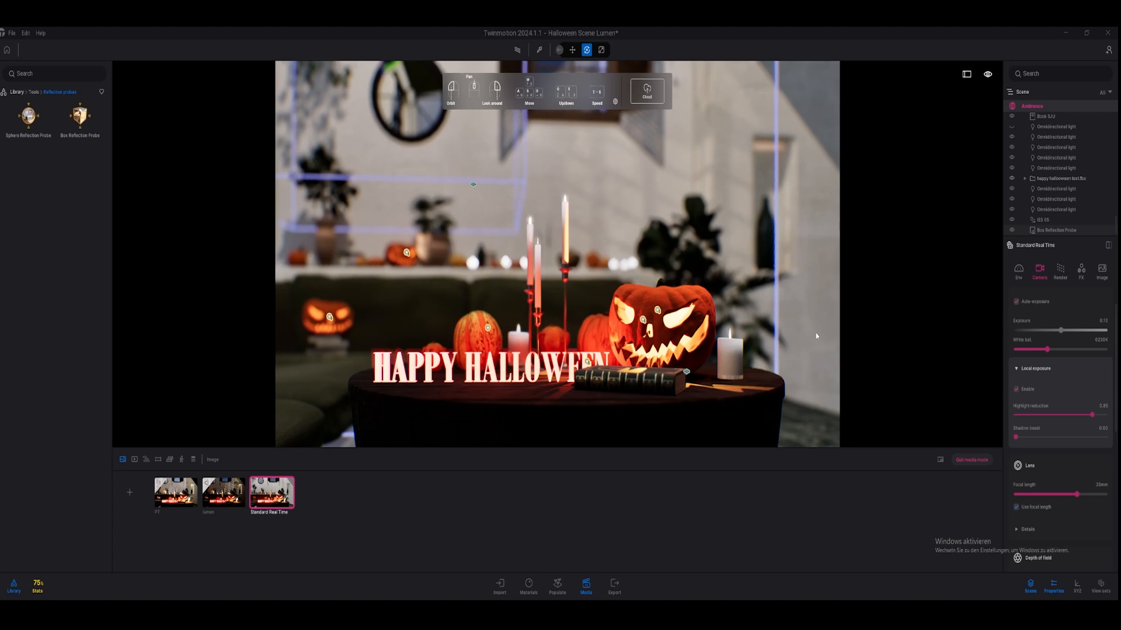
Exit the media mode and place an IES 05 light at the round table with the Halloween decoration
key(ctrl+z)
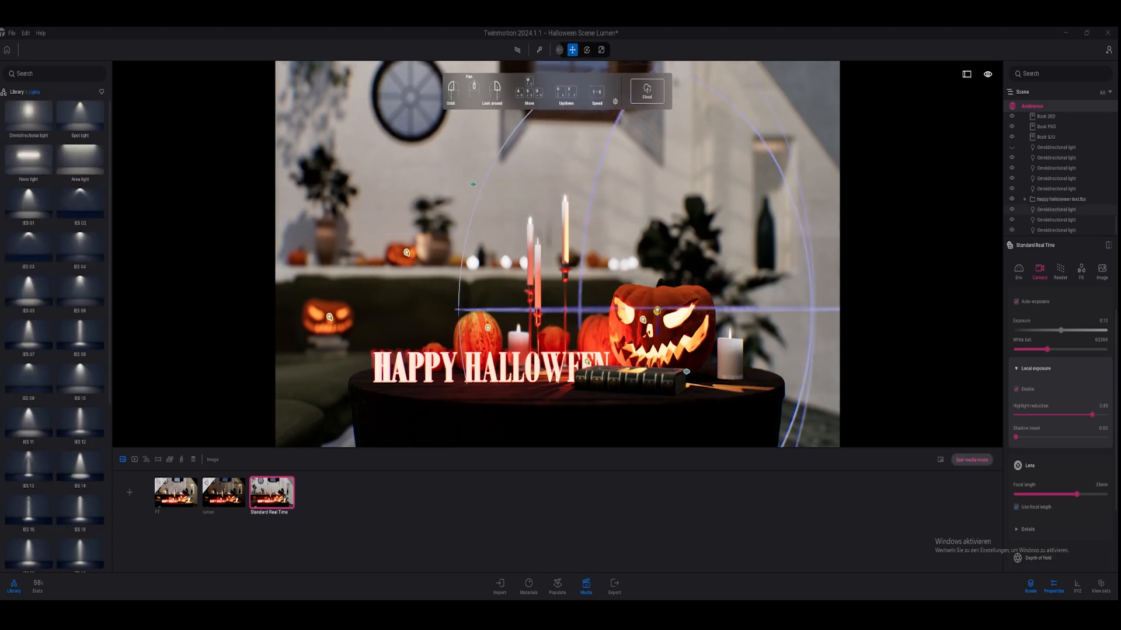
click(962, 459)
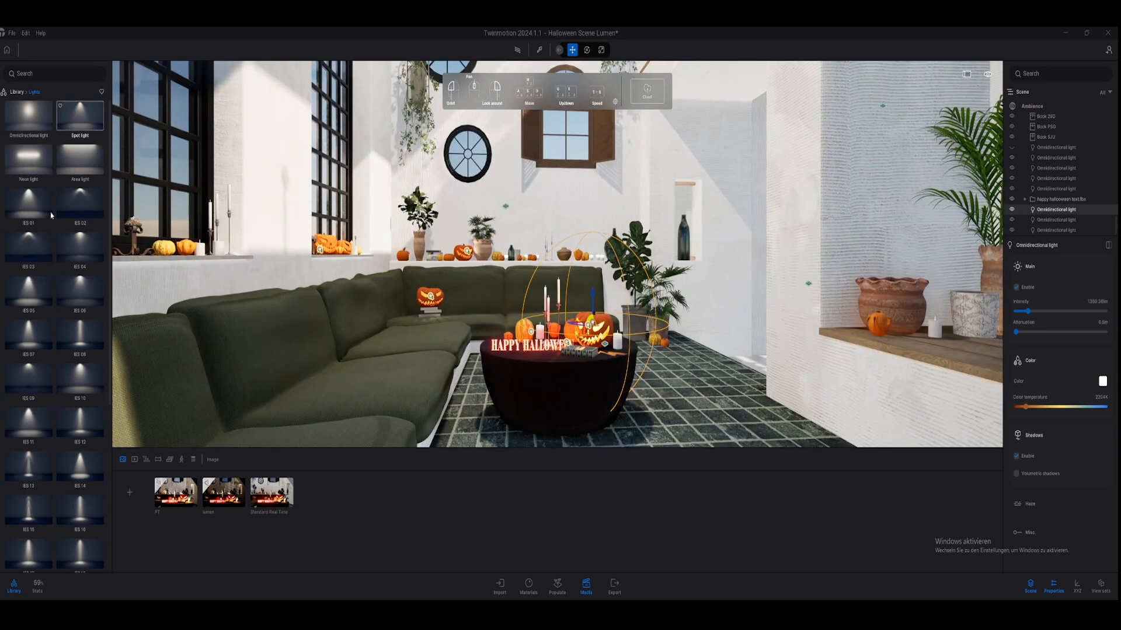
drag(28, 290, 512, 318)
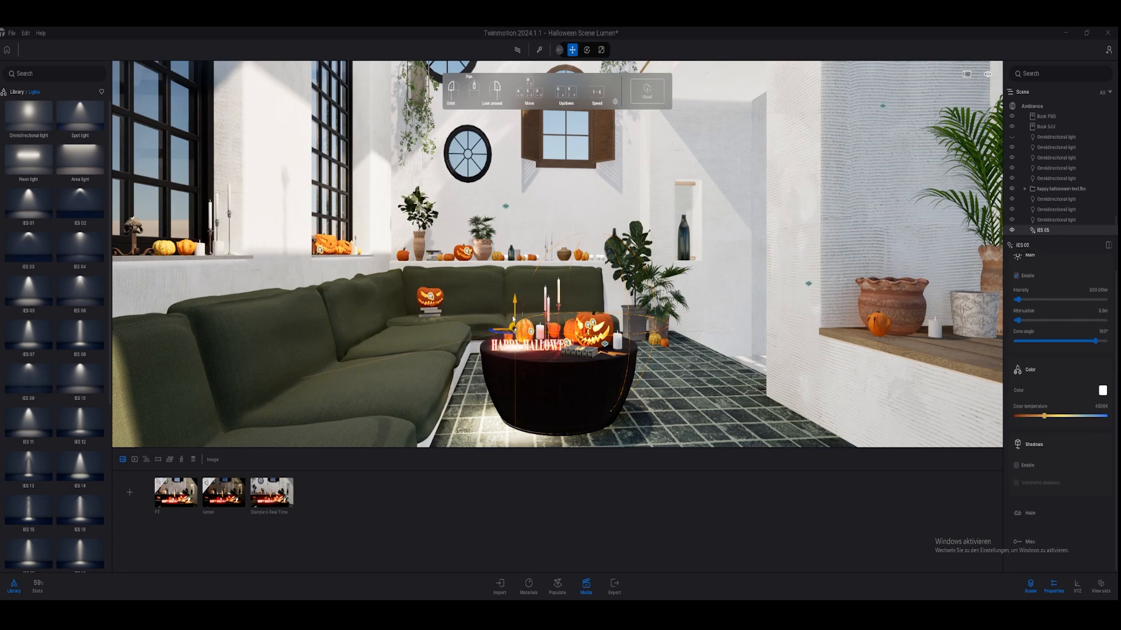
Aim the IES 05 light within the Standard Real Time view and set its color temperature to about 2700 K
click(272, 493)
drag(636, 149, 637, 151)
click(1030, 416)
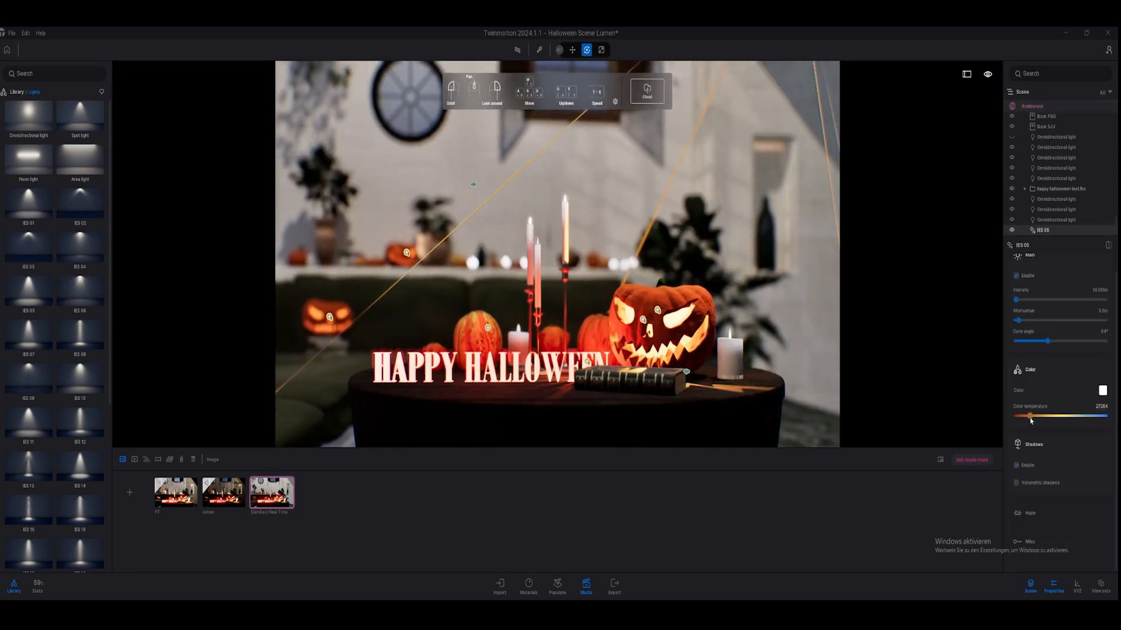